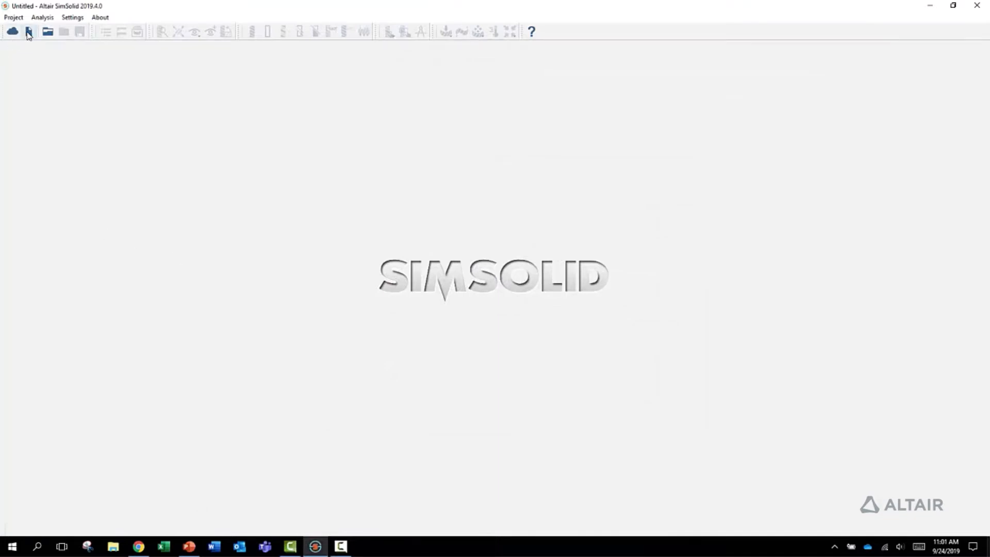
Review the supported local import file formats, then cancel importing from a local file
{"action": "left_click", "coordinate": [30, 33]}
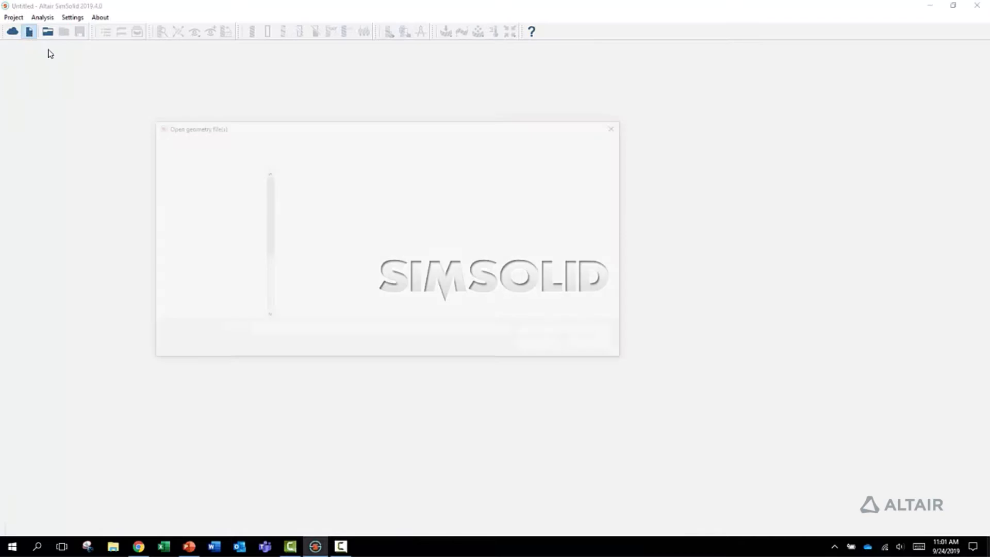
{"action": "left_click_drag", "start_coordinate": [474, 132], "coordinate": [581, 139]}
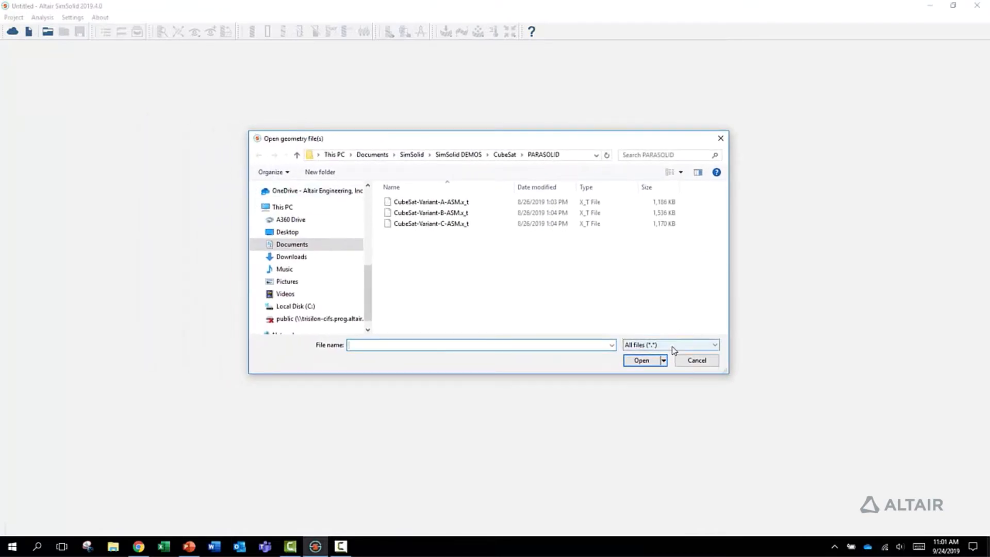
{"action": "left_click", "coordinate": [672, 345]}
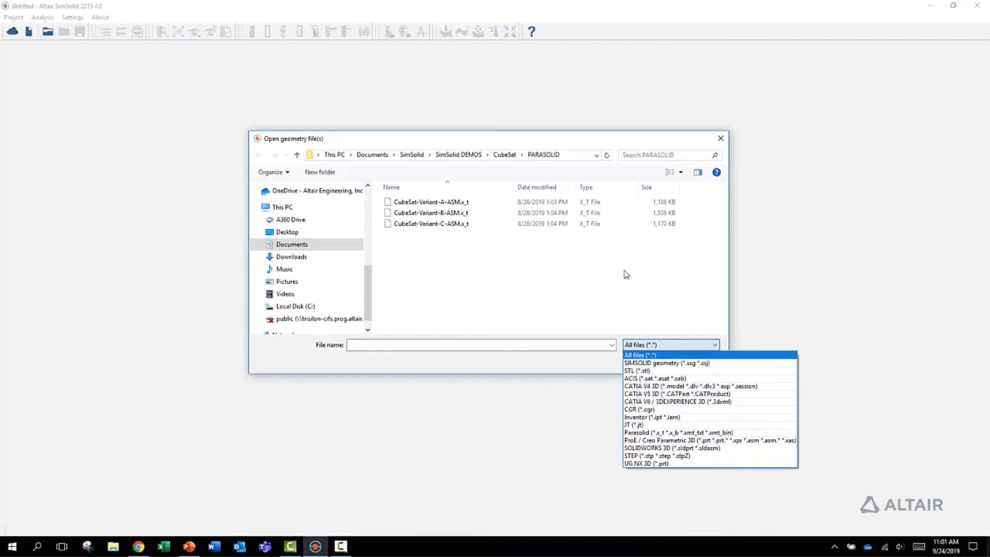
{"action": "left_click", "coordinate": [615, 322]}
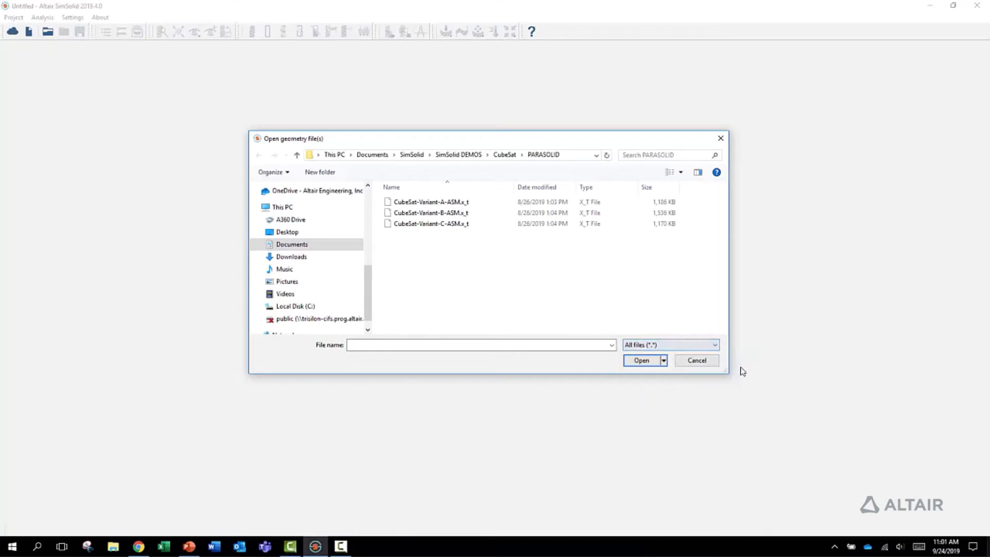
{"action": "left_click", "coordinate": [698, 361]}
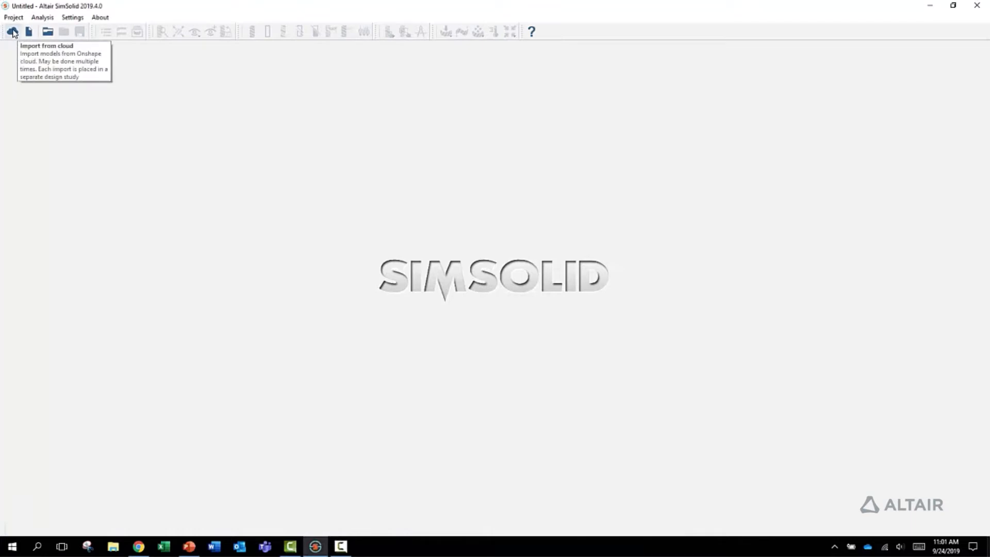
Import the Variant A - ASM assembly from the Altair CubeSat Onshape document
{"action": "left_click", "coordinate": [13, 33]}
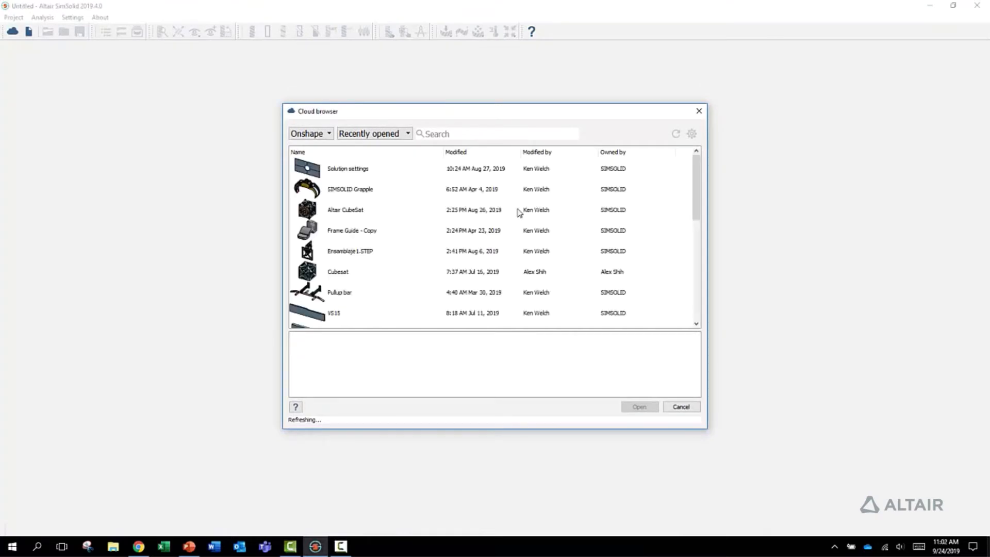
{"action": "left_click", "coordinate": [337, 208]}
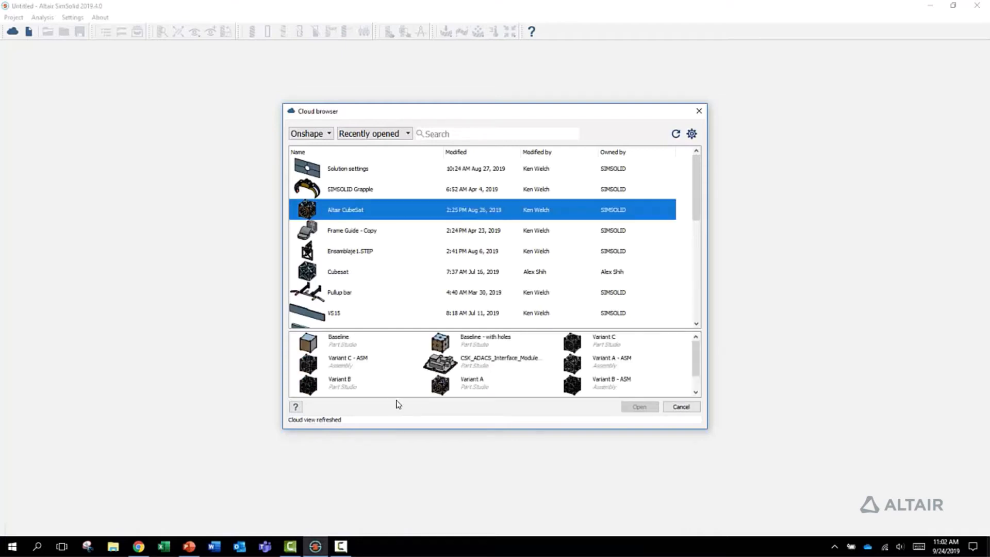
{"action": "double_click", "coordinate": [578, 370]}
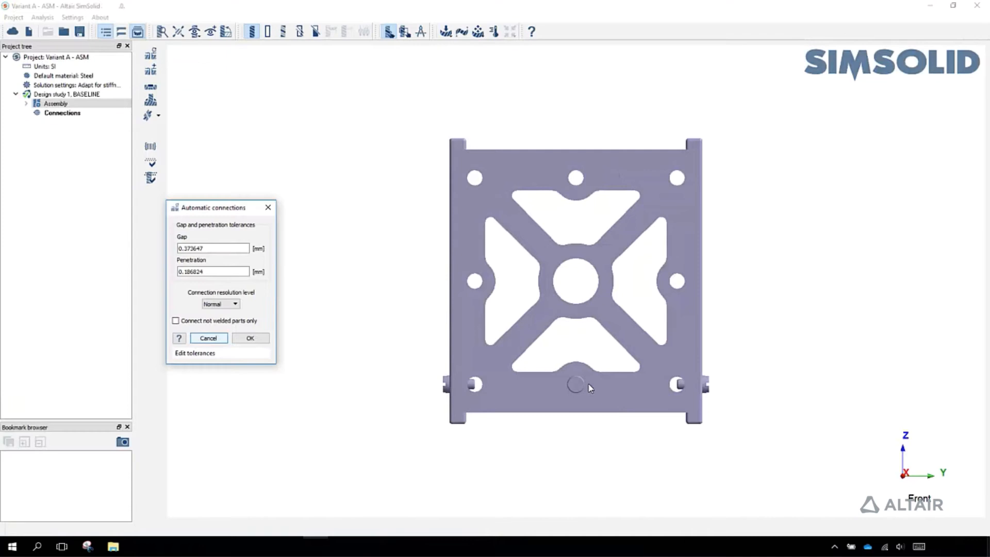
Generate automatic connections with Gap 1, Penetration 1 and Increased resolution
{"action": "left_click_drag", "start_coordinate": [563, 374], "coordinate": [671, 252]}
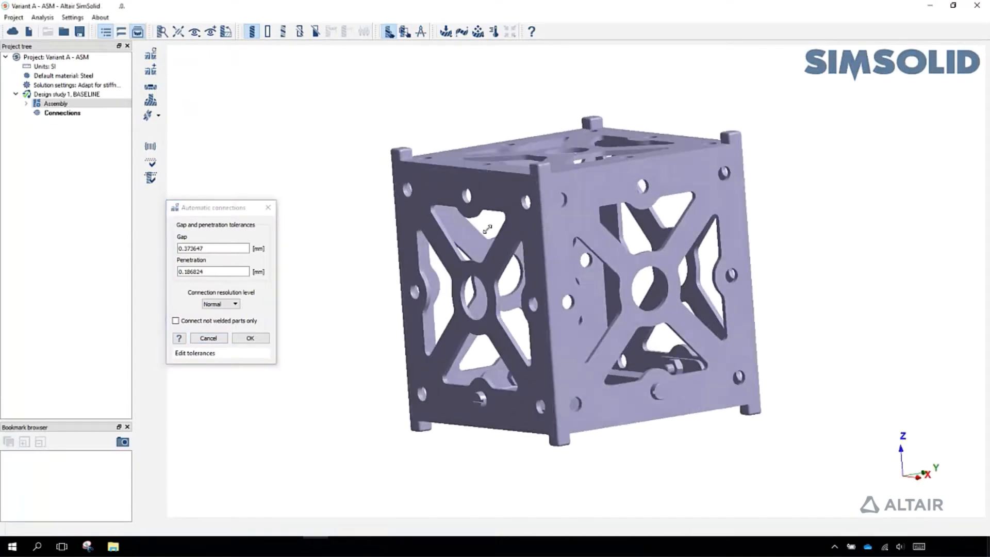
{"action": "left_click_drag", "start_coordinate": [550, 333], "coordinate": [556, 346]}
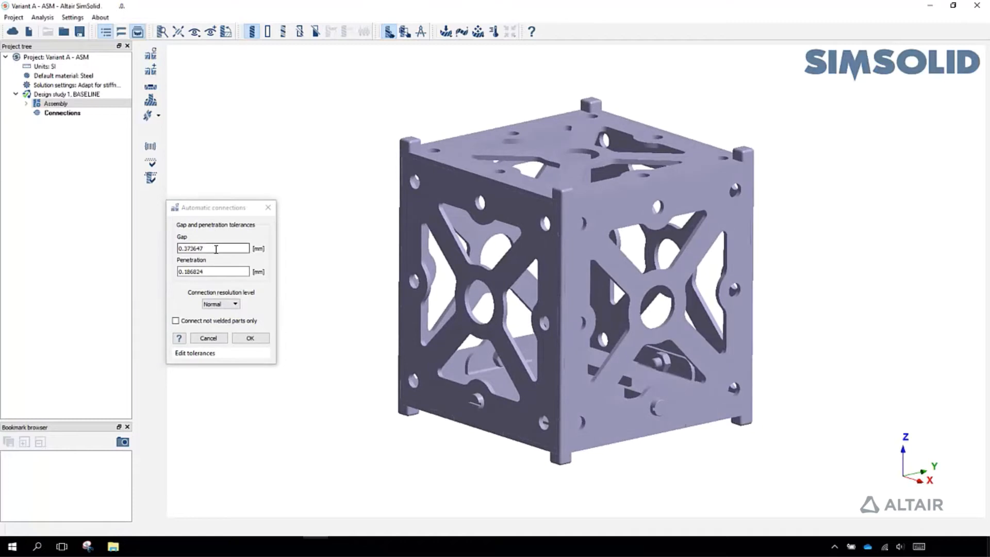
{"action": "double_click", "coordinate": [216, 248]}
{"action": "mouse_move", "coordinate": [237, 215]}
{"action": "left_mouse_down"}
{"action": "mouse_move", "coordinate": [275, 207]}
{"action": "mouse_move", "coordinate": [290, 187]}
{"action": "left_mouse_up"}
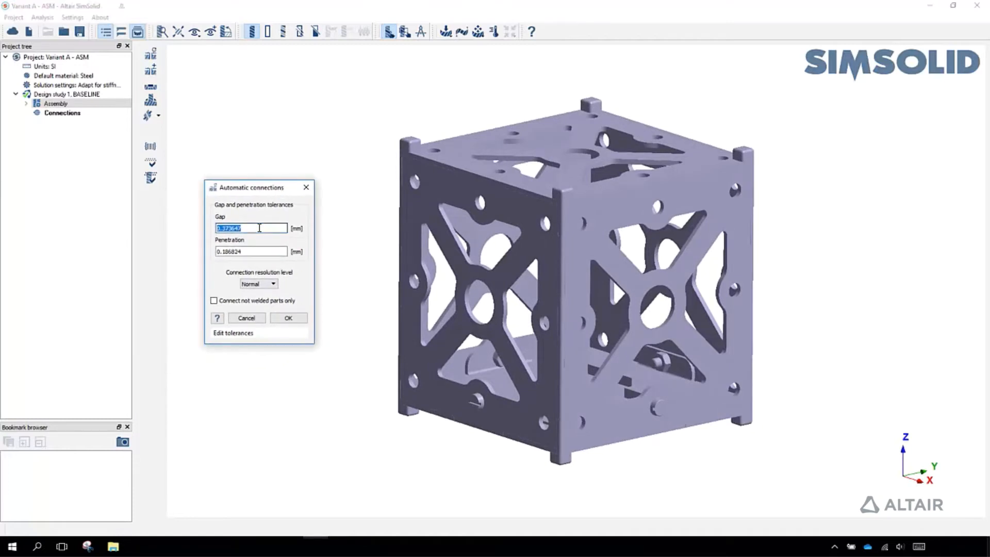
{"action": "type", "text": "1"}
{"action": "double_click", "coordinate": [244, 253]}
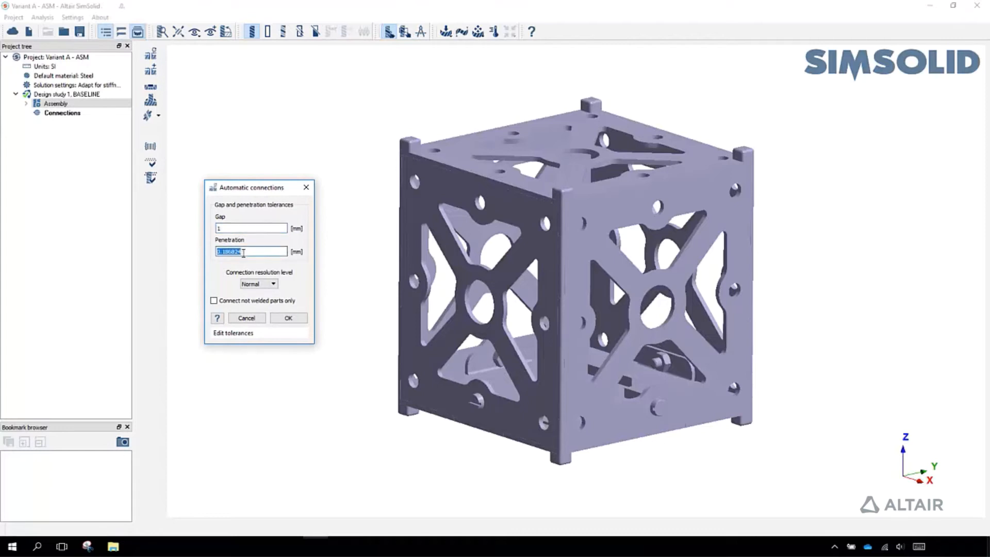
{"action": "type", "text": "1"}
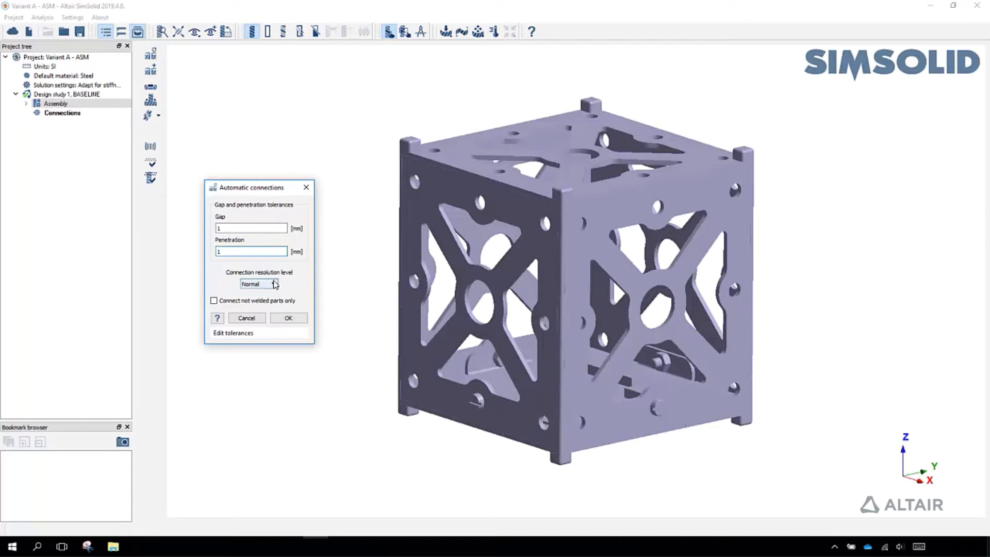
{"action": "left_click", "coordinate": [274, 283]}
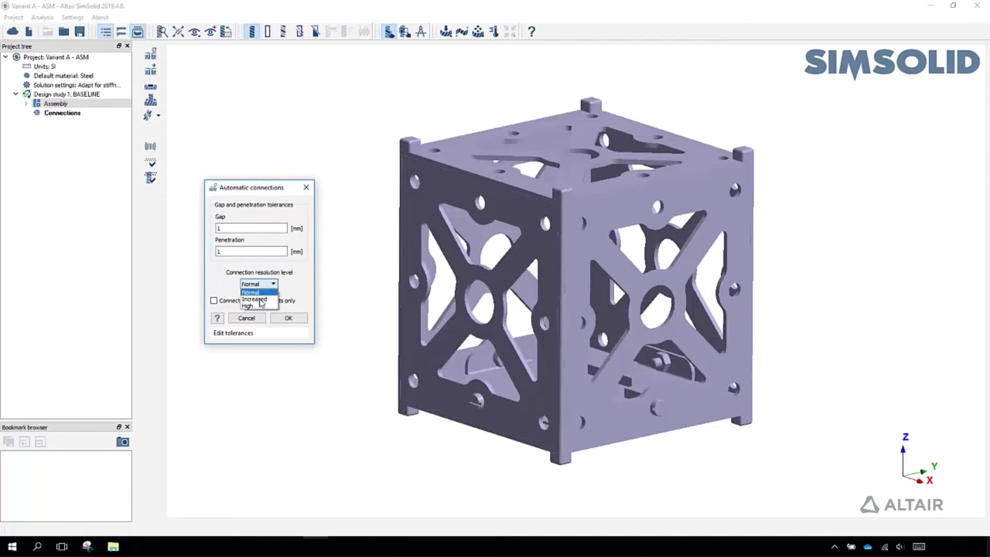
{"action": "left_click", "coordinate": [287, 319]}
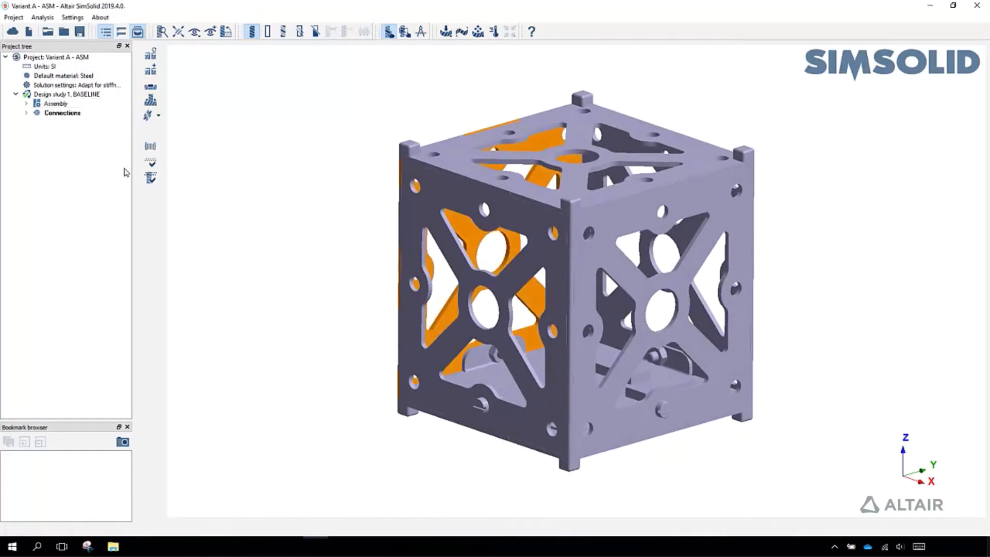
Expand the Assembly node and widen the project tree to show full part names
{"action": "left_click", "coordinate": [27, 104]}
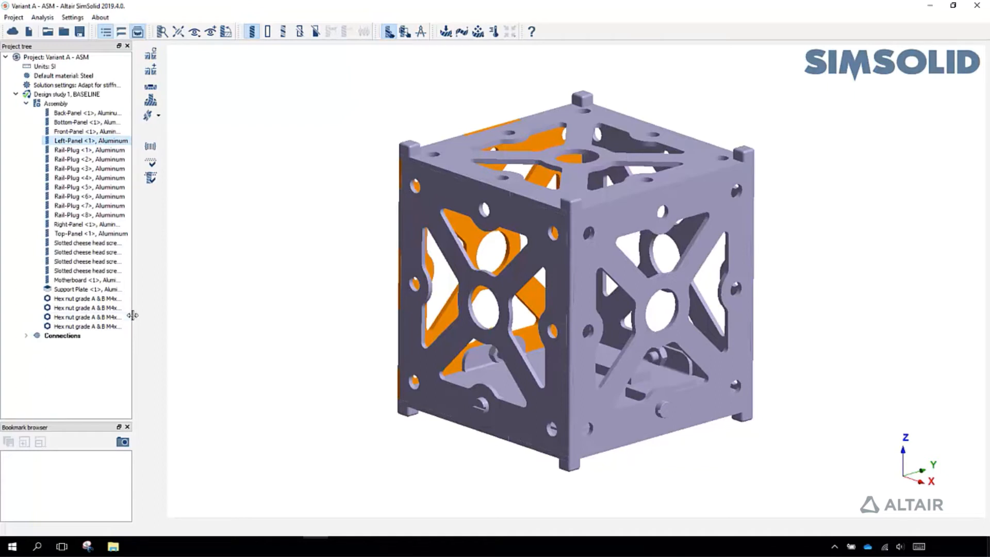
{"action": "left_click_drag", "start_coordinate": [132, 317], "coordinate": [188, 314]}
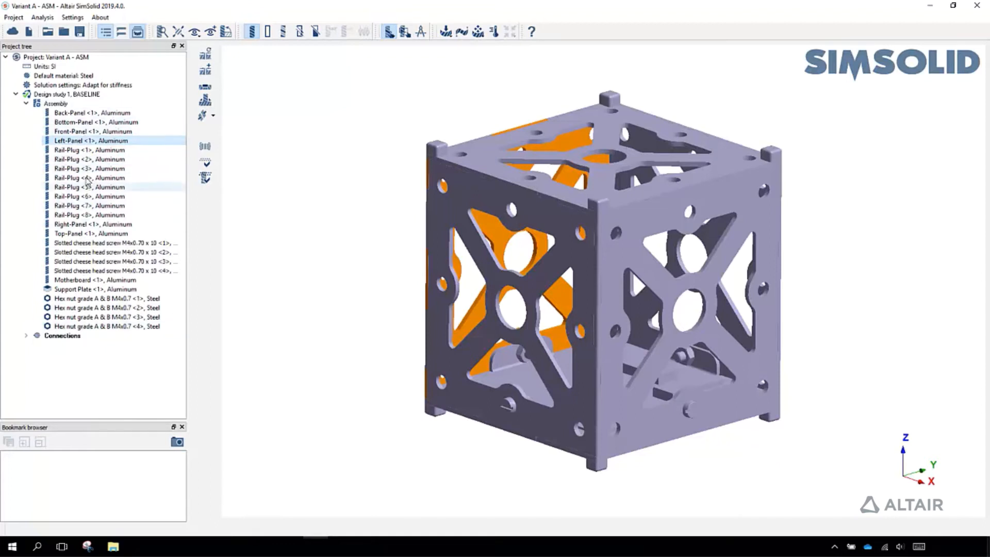
Browse the material library for the assembly, preview Nickel, cancel without applying, and collapse the assembly
{"action": "left_click", "coordinate": [54, 104]}
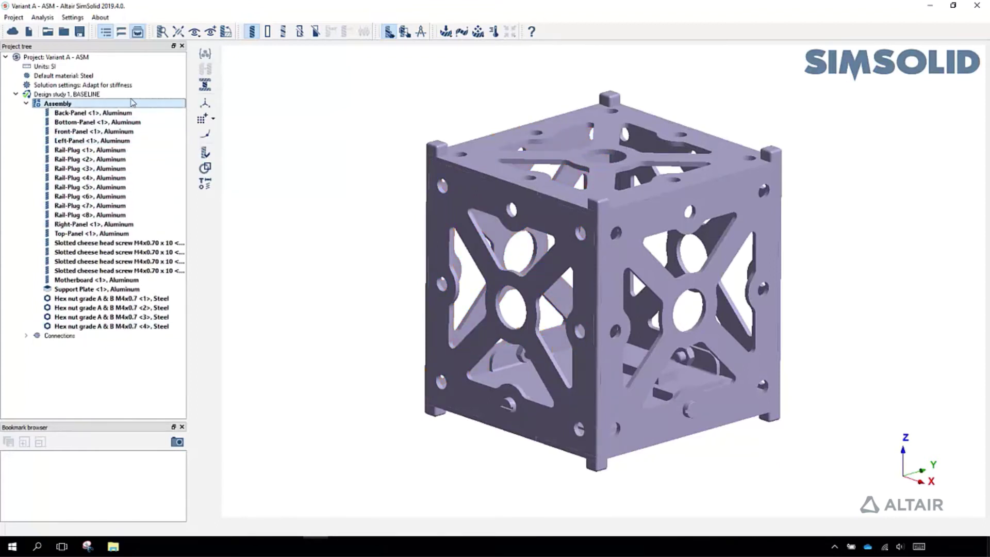
{"action": "left_click", "coordinate": [205, 54]}
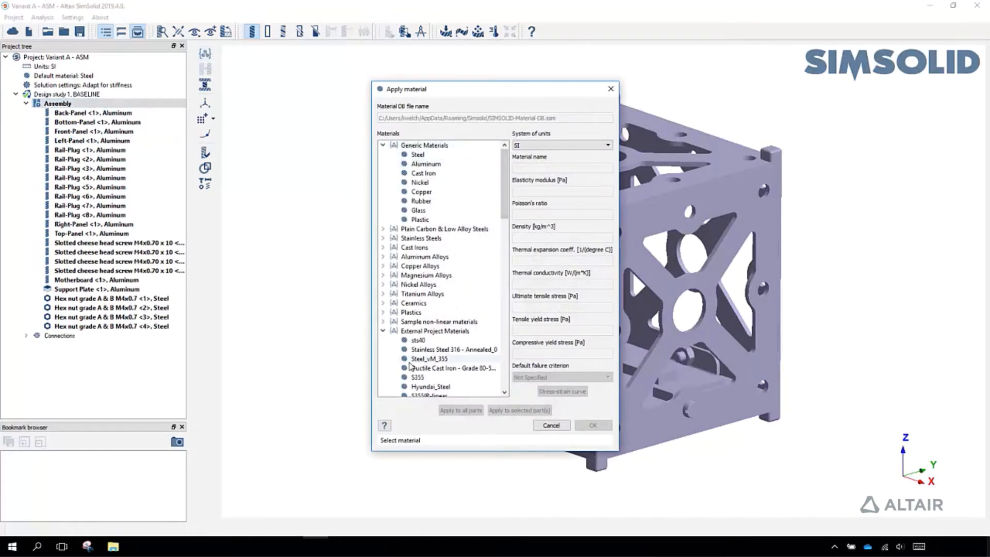
{"action": "left_click", "coordinate": [384, 331]}
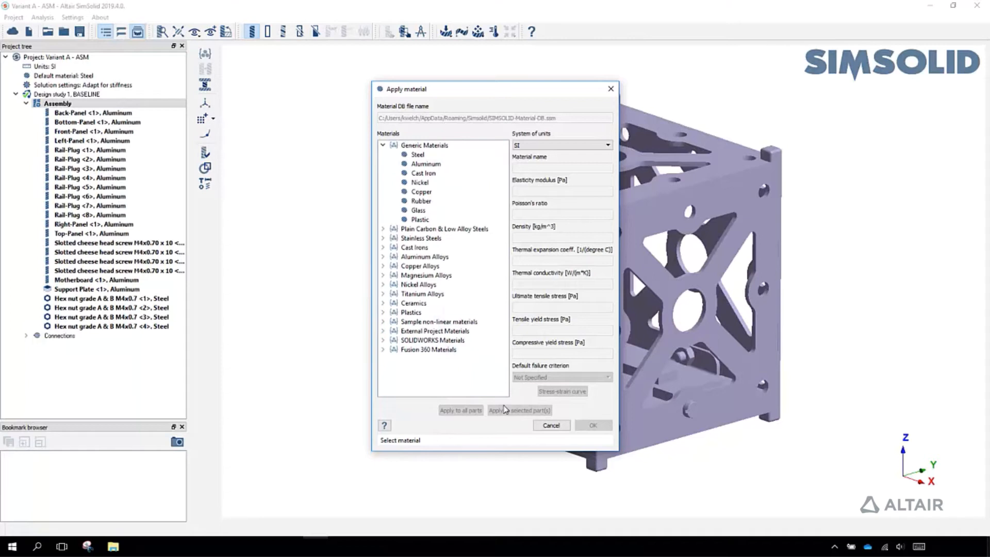
{"action": "left_click", "coordinate": [419, 182]}
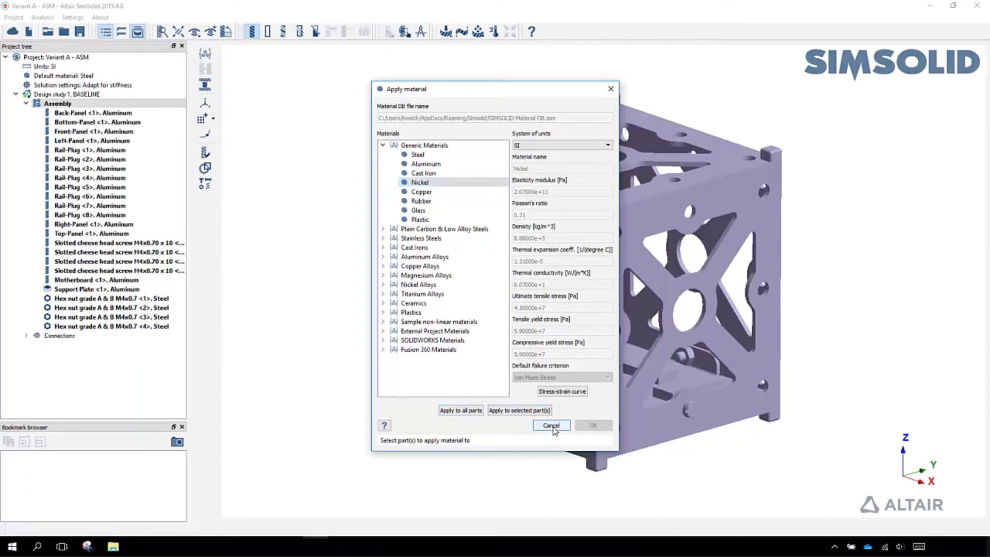
{"action": "left_click", "coordinate": [551, 425]}
{"action": "left_click", "coordinate": [26, 104]}
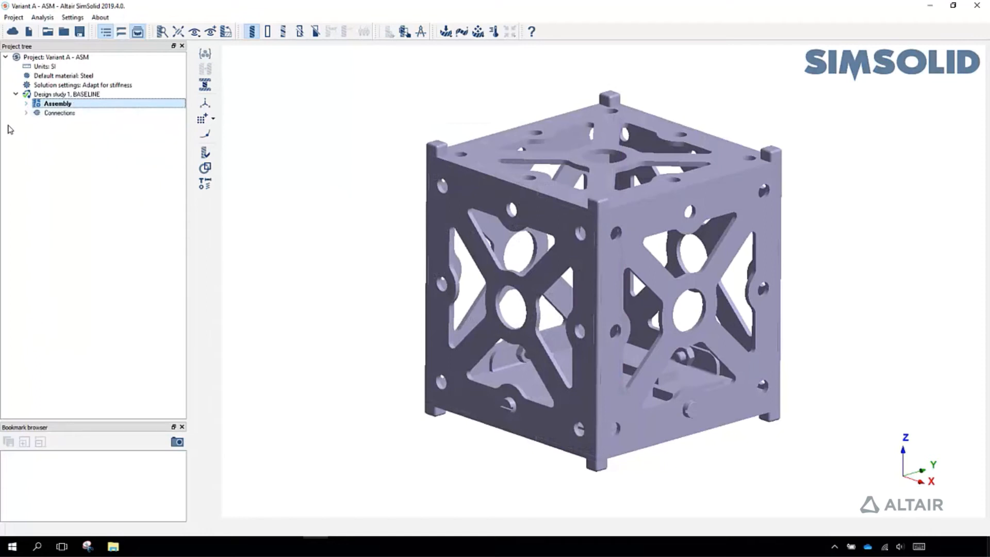
Expand and review the bonded regular connections list, then fold it away
{"action": "left_click", "coordinate": [27, 113]}
{"action": "left_click", "coordinate": [27, 113]}
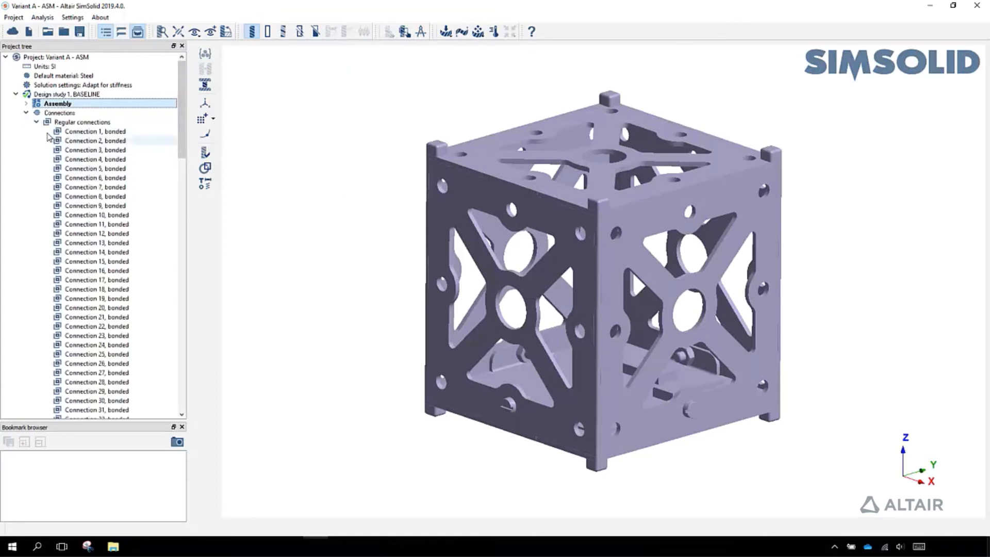
{"action": "left_click", "coordinate": [38, 122]}
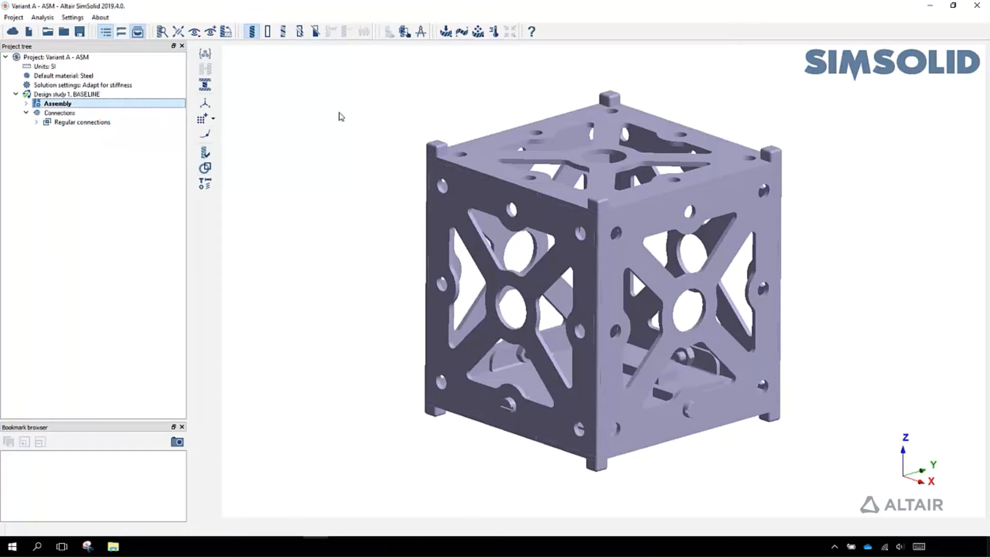
Browse the analysis types and create a Structural linear analysis, Structural 1
{"action": "left_click", "coordinate": [446, 31]}
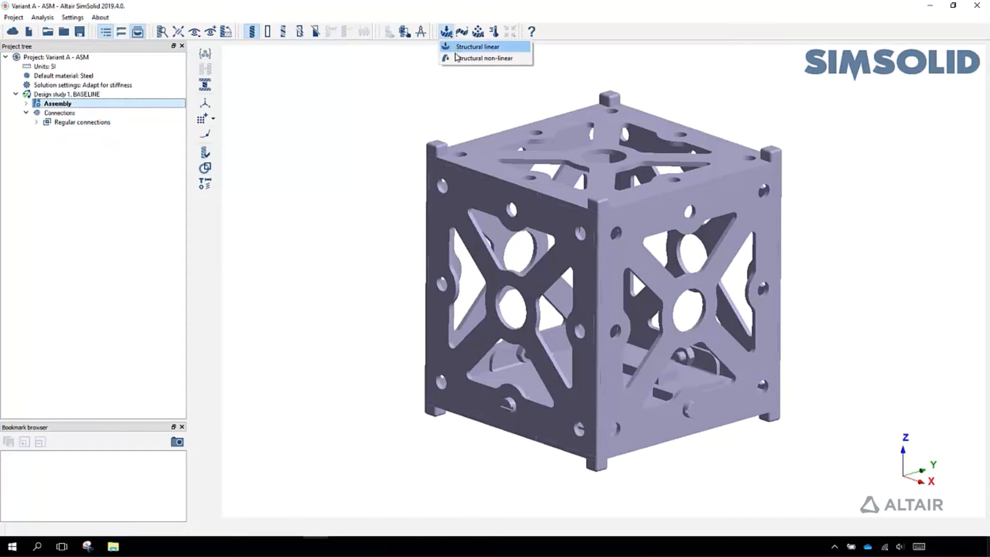
{"action": "left_click", "coordinate": [379, 121]}
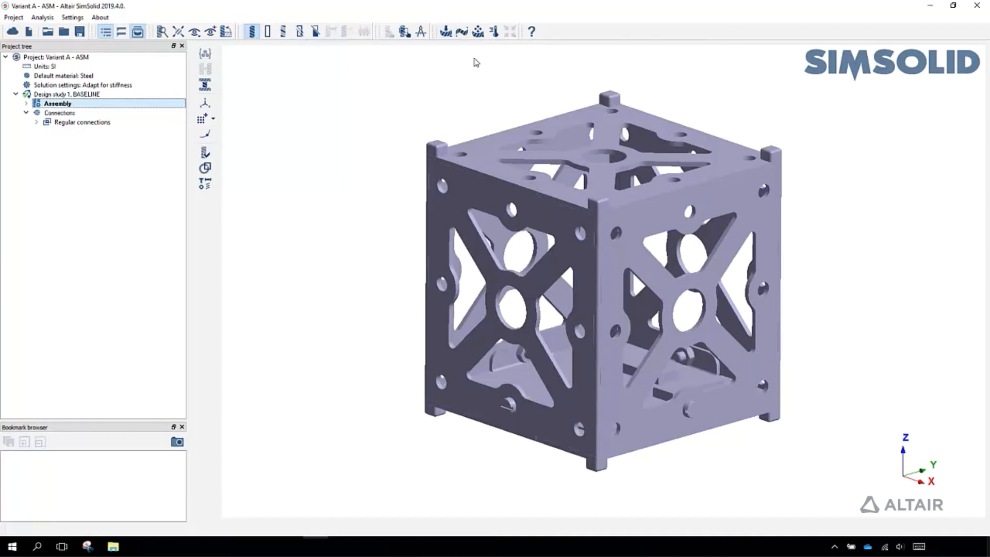
{"action": "left_click", "coordinate": [479, 32]}
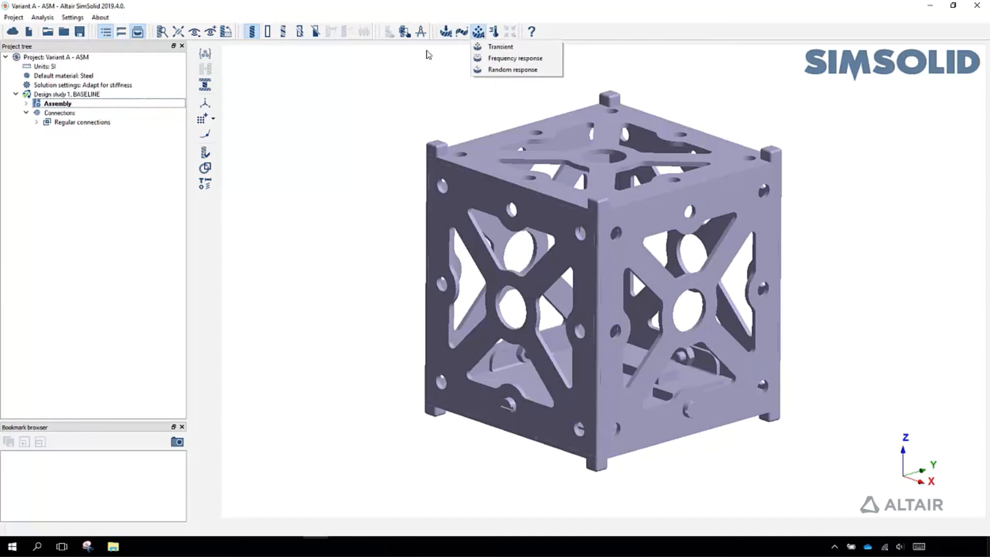
{"action": "left_click", "coordinate": [435, 74]}
{"action": "left_click", "coordinate": [446, 32]}
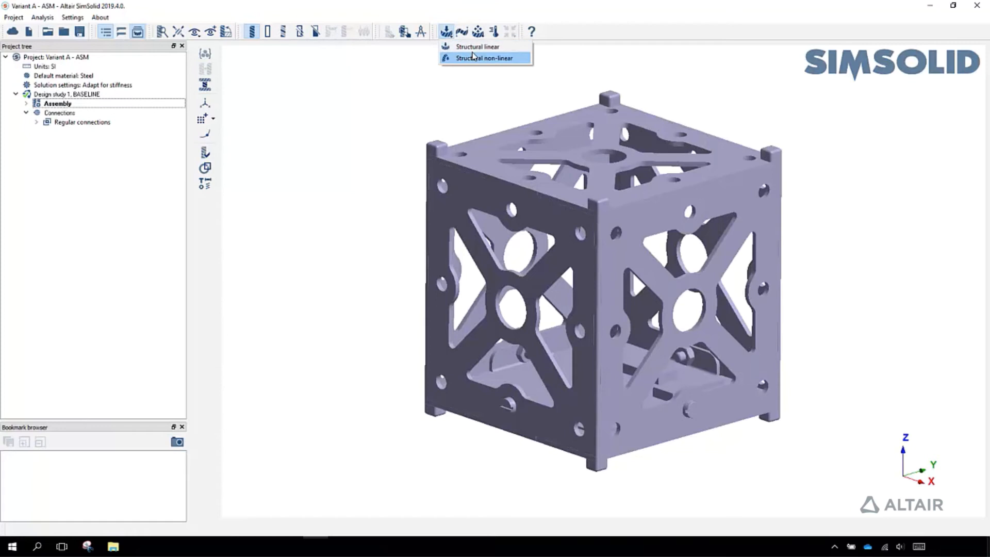
{"action": "left_click", "coordinate": [478, 47]}
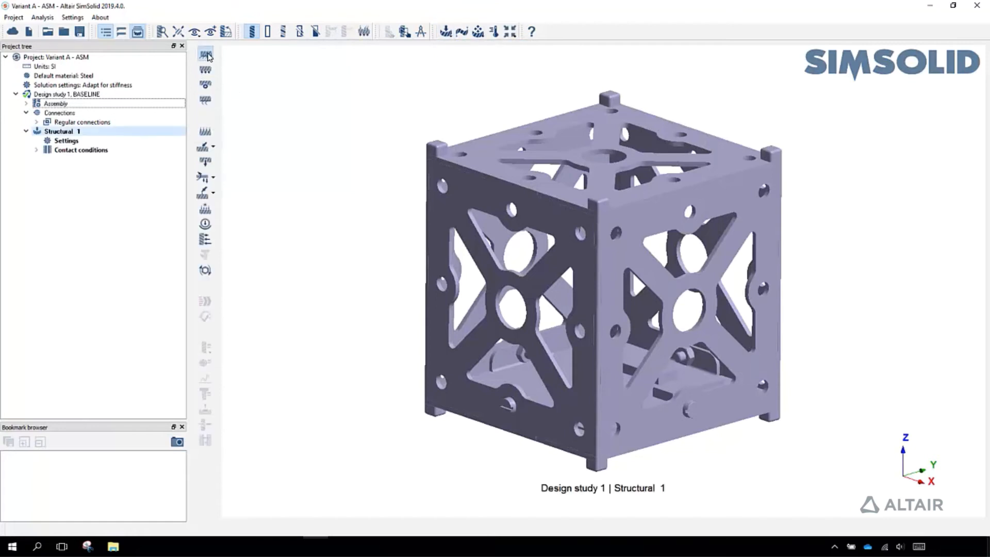
Add Immovable 1 fixing the four corner rail-plug faces on the cube's bottom
{"action": "left_click", "coordinate": [206, 55]}
{"action": "middle_click_drag", "start_coordinate": [676, 457], "coordinate": [630, 214]}
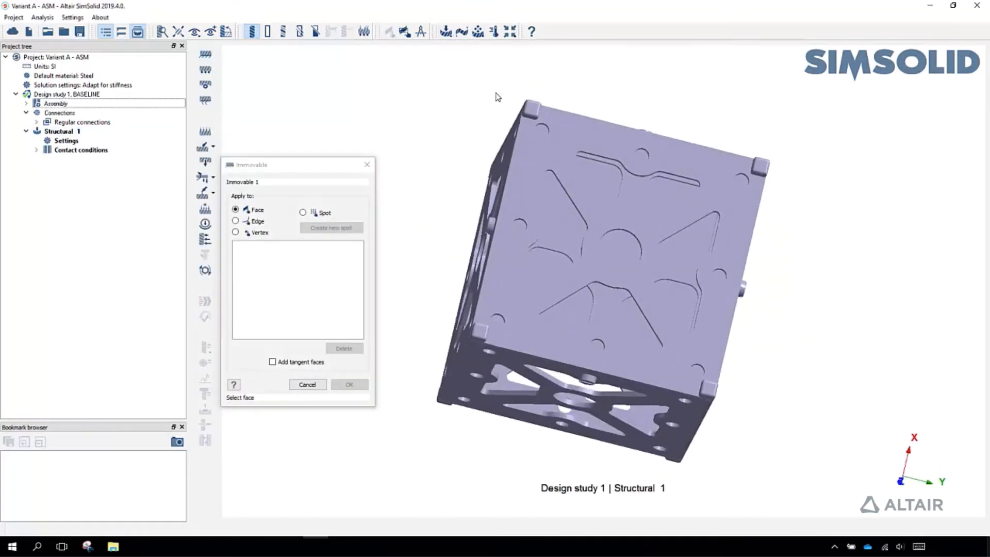
{"action": "left_click", "coordinate": [532, 109]}
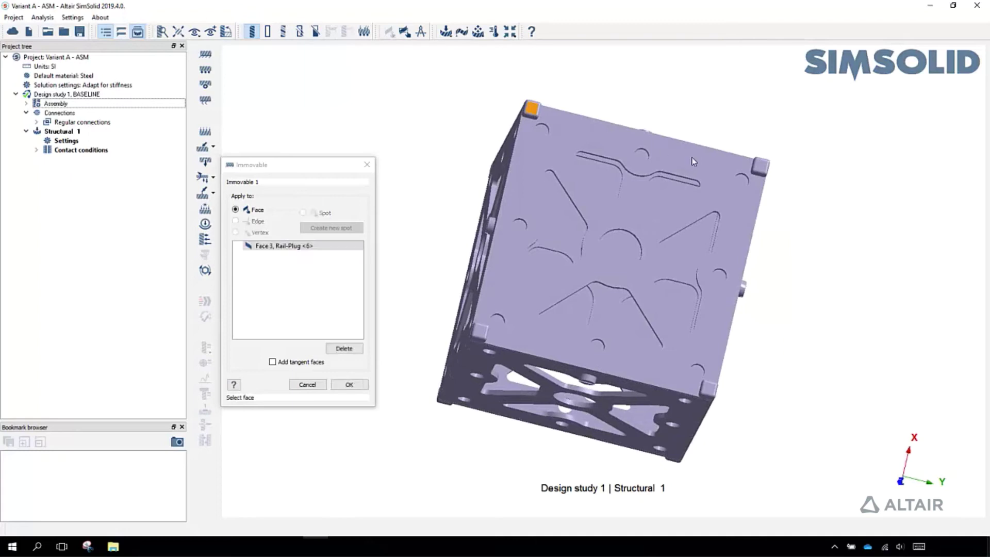
{"action": "left_click", "coordinate": [760, 169]}
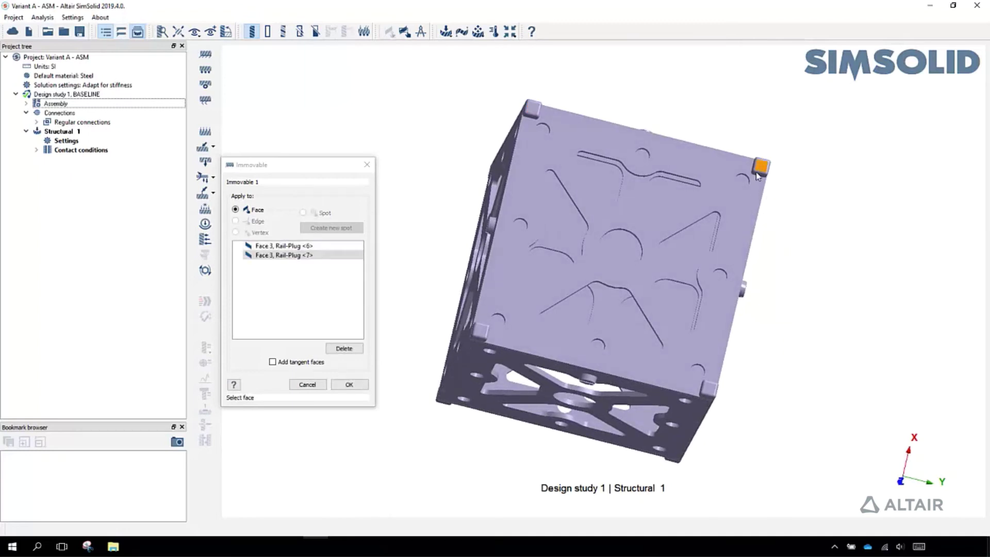
{"action": "left_click", "coordinate": [710, 390]}
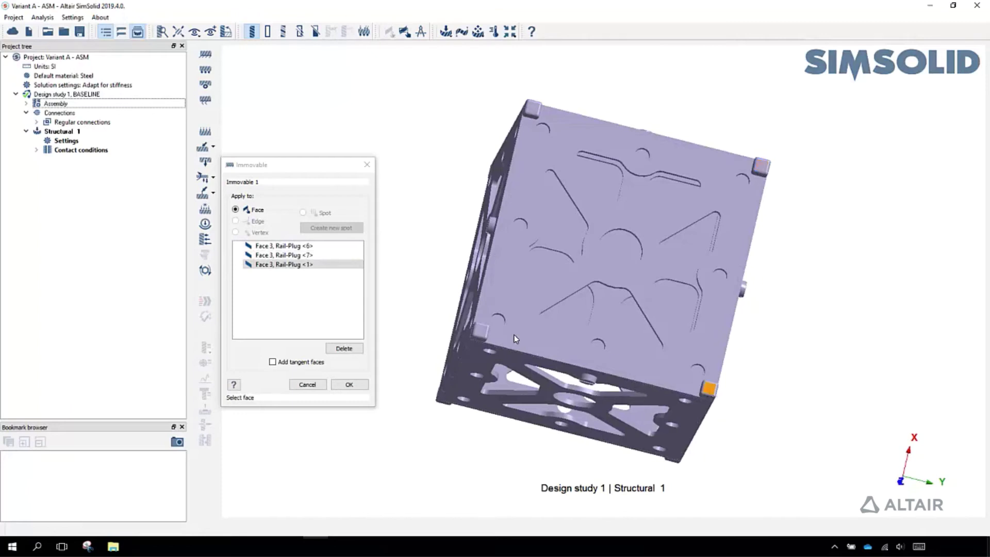
{"action": "left_click", "coordinate": [483, 332]}
{"action": "left_click", "coordinate": [349, 384]}
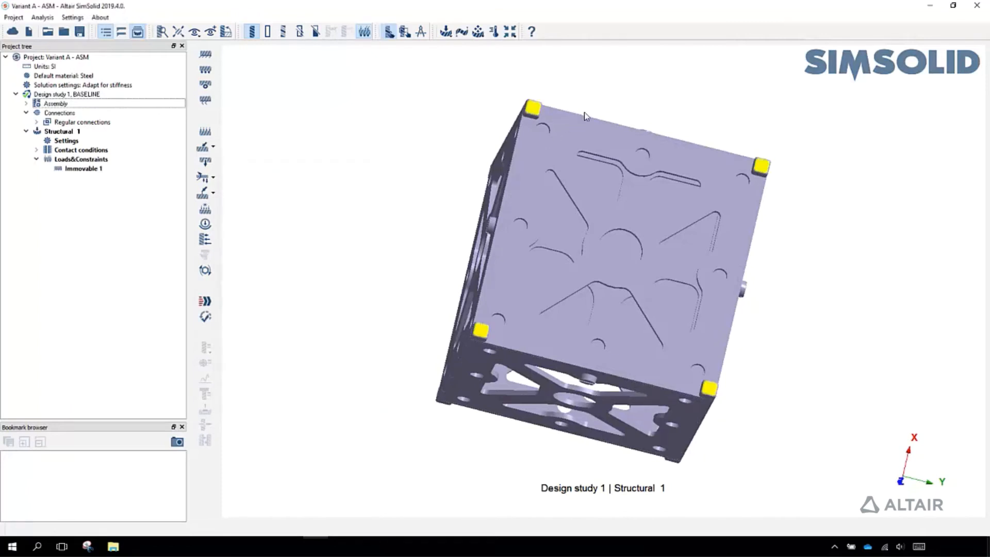
{"action": "middle_click_drag", "start_coordinate": [584, 113], "coordinate": [543, 277]}
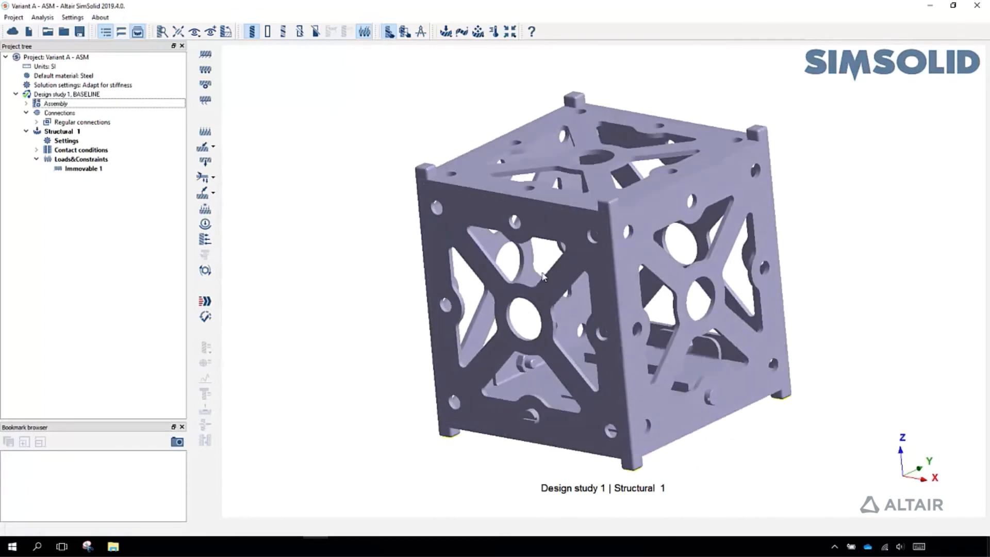
{"action": "middle_click_drag", "start_coordinate": [316, 222], "coordinate": [323, 211]}
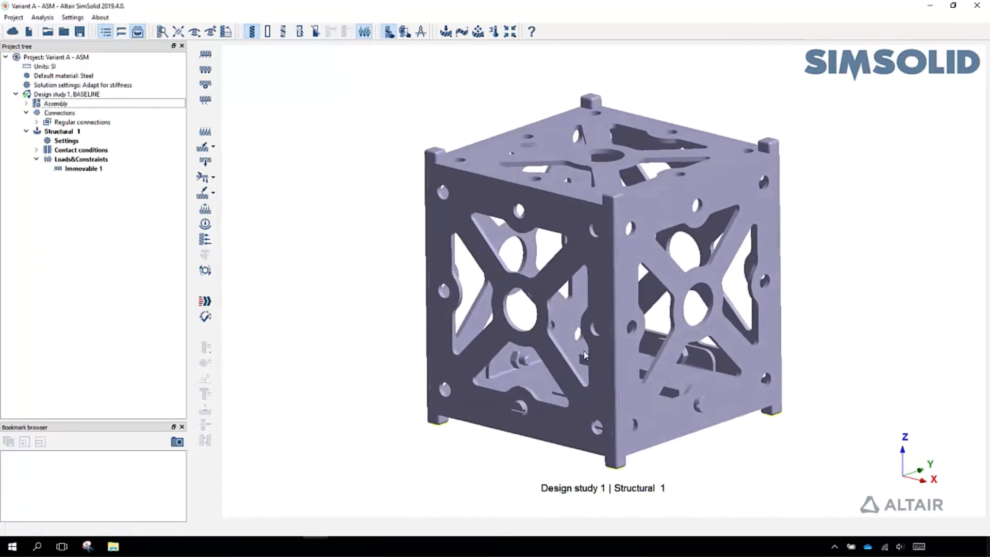
Add Force/Displacement 1, a Z-direction force on the top corner rail-plug face
{"action": "left_click", "coordinate": [213, 146]}
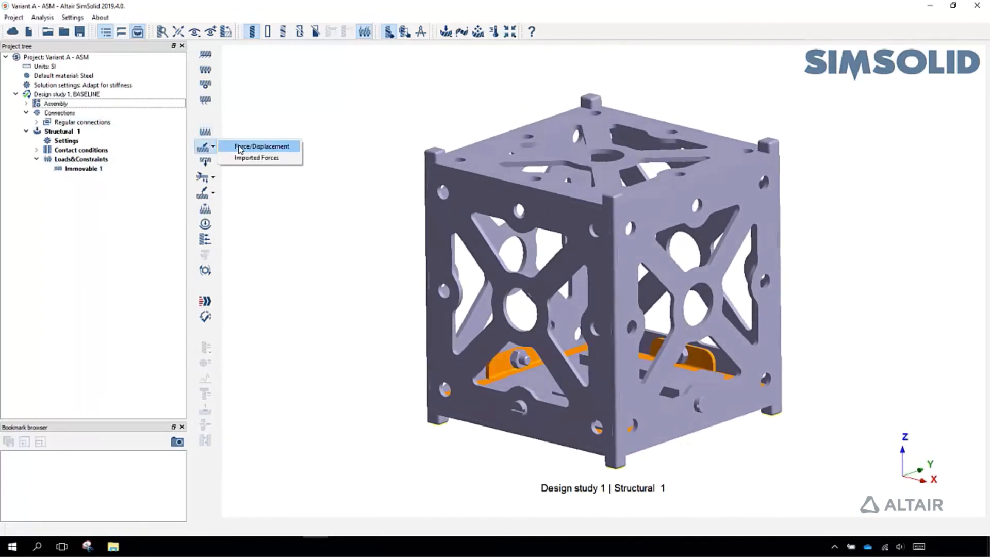
{"action": "left_click", "coordinate": [261, 146]}
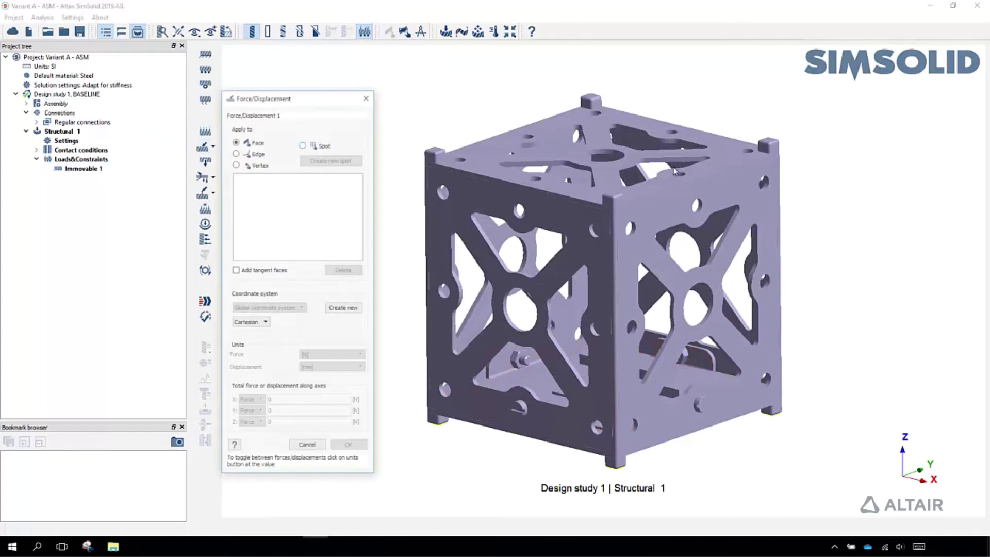
{"action": "left_click", "coordinate": [618, 191]}
{"action": "double_click", "coordinate": [309, 424]}
{"action": "type", "text": "-1"}
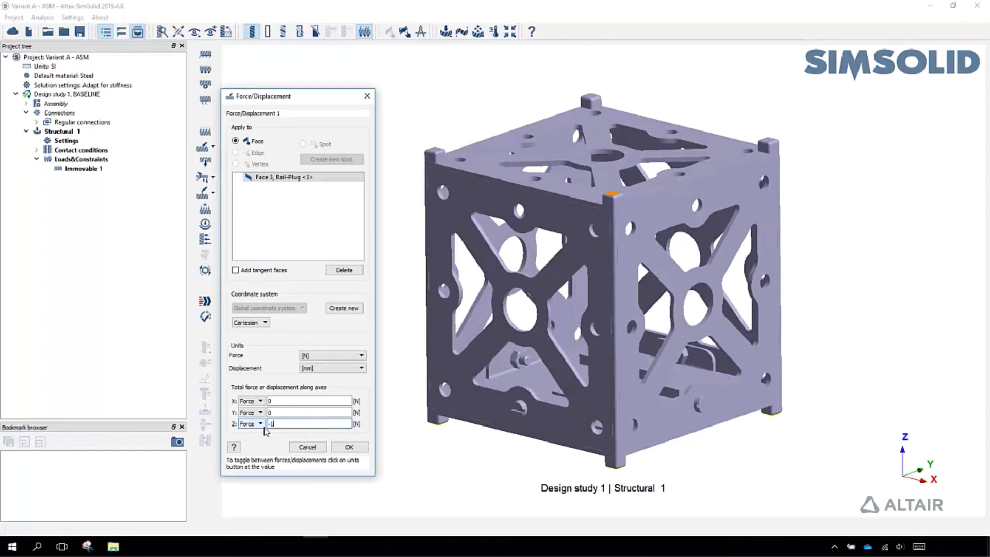
{"action": "left_click", "coordinate": [349, 448]}
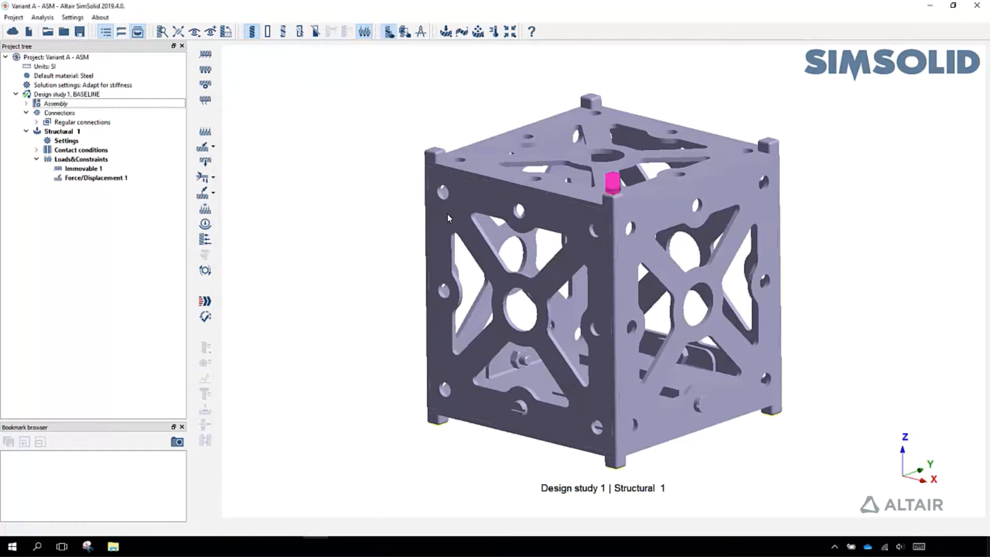
{"action": "middle_click_drag", "start_coordinate": [448, 219], "coordinate": [433, 210]}
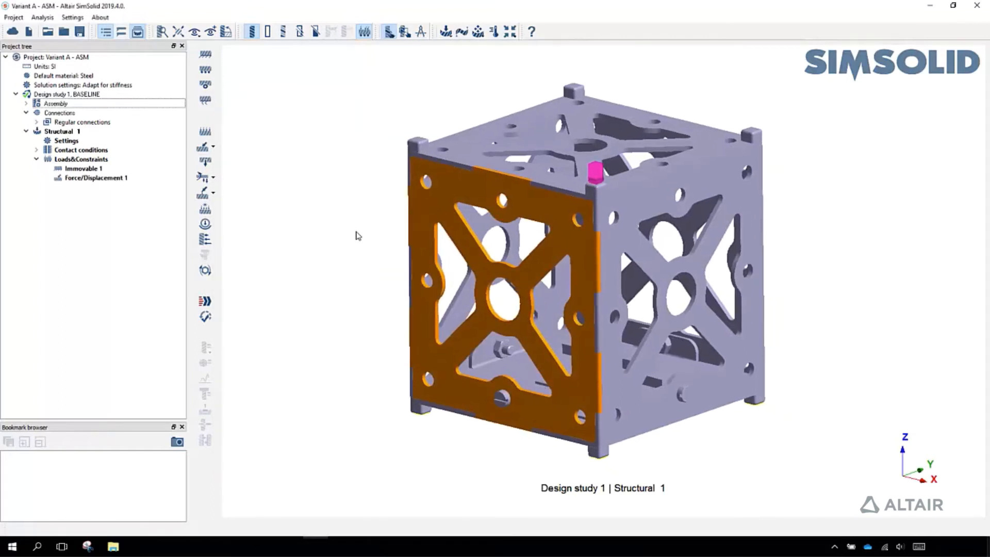
Solve the Structural 1 analysis to produce a Result entry
{"action": "left_click", "coordinate": [205, 301]}
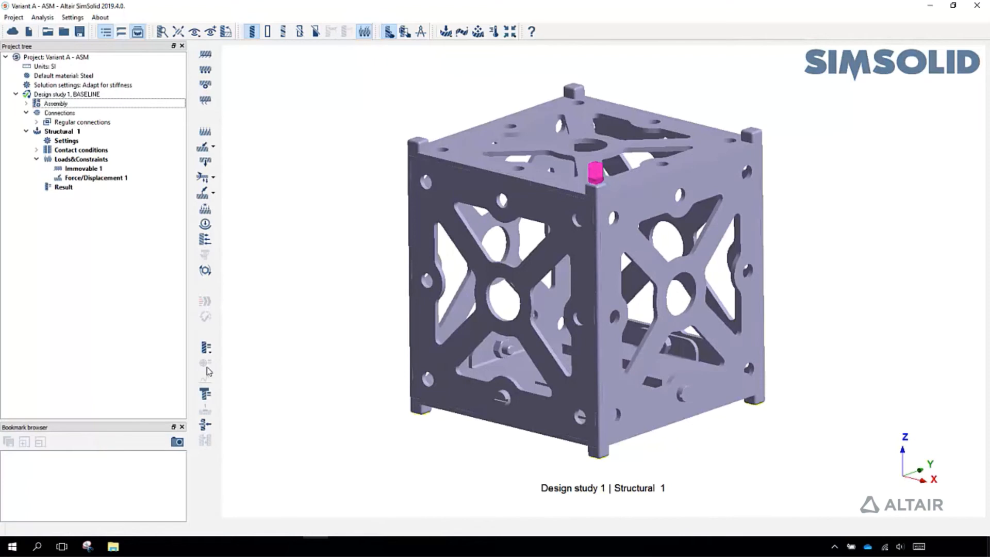
Show displacement magnitude contours, save them as Bookmark 1, and stop the animation
{"action": "left_click", "coordinate": [207, 350]}
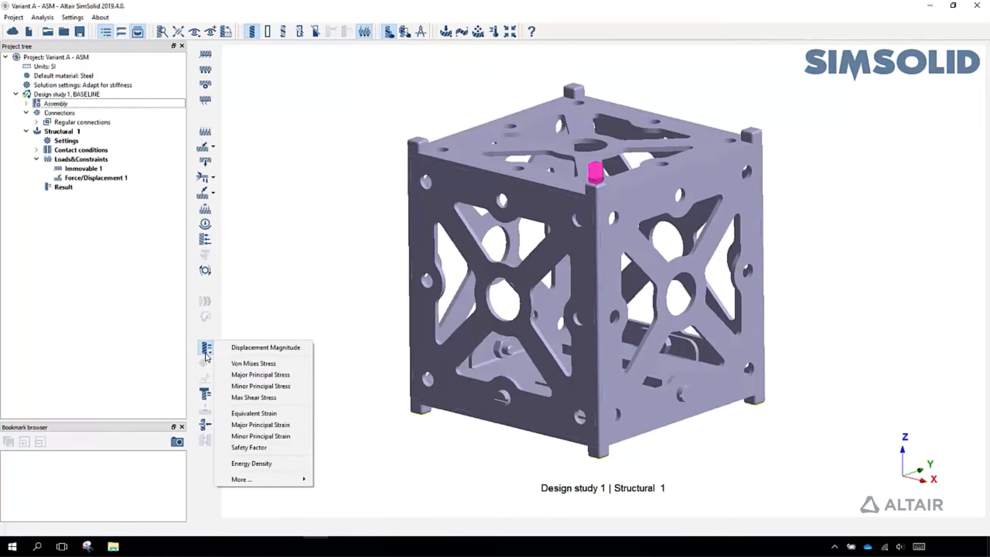
{"action": "left_click", "coordinate": [266, 348]}
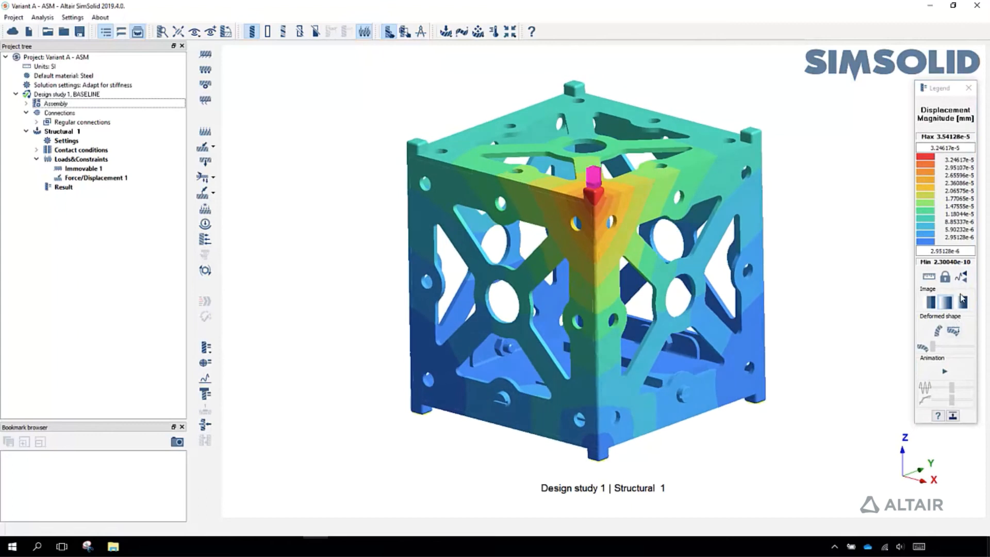
{"action": "left_click", "coordinate": [945, 372]}
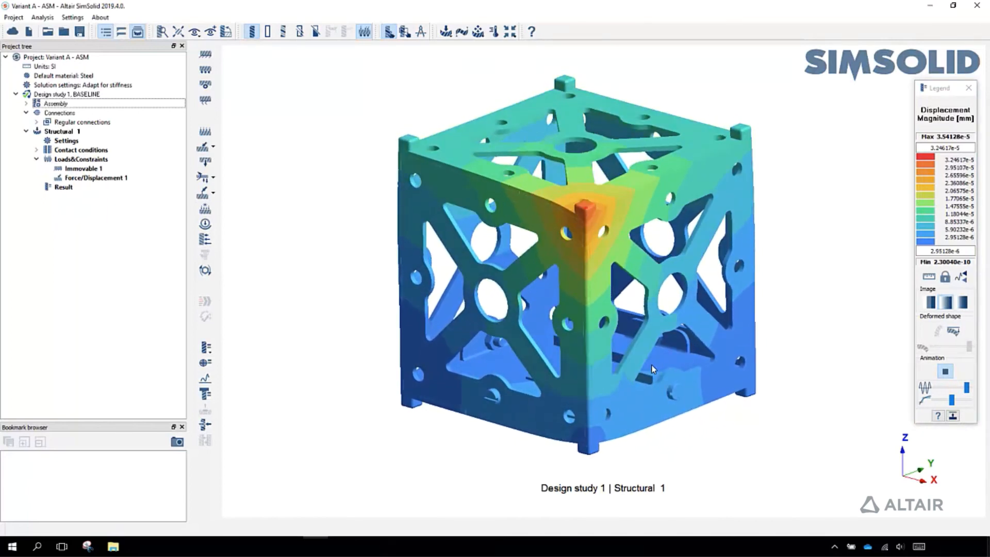
{"action": "left_click", "coordinate": [178, 442]}
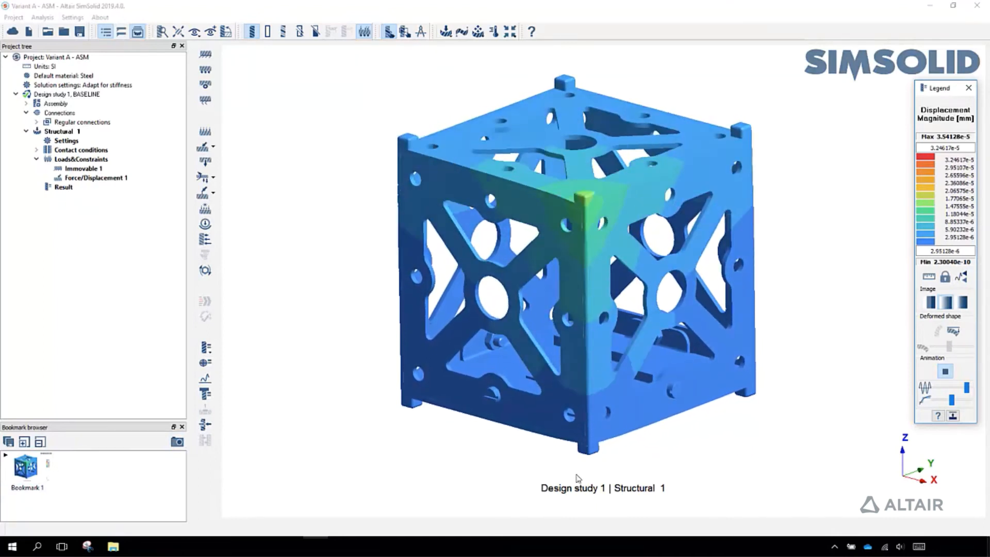
{"action": "left_click", "coordinate": [944, 372]}
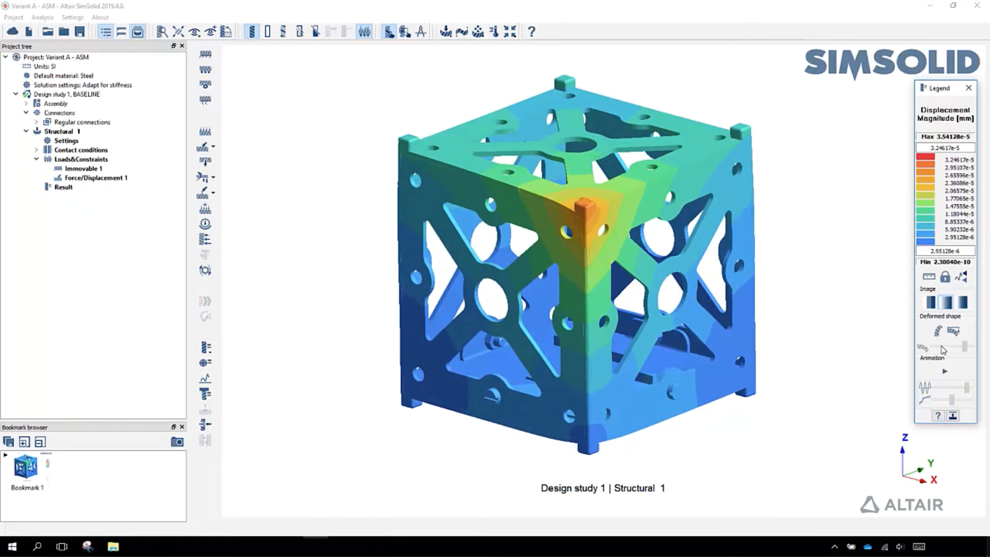
Switch the result to Von Mises Stress and save the view as a second bookmark
{"action": "left_click", "coordinate": [206, 348]}
{"action": "left_click", "coordinate": [260, 360]}
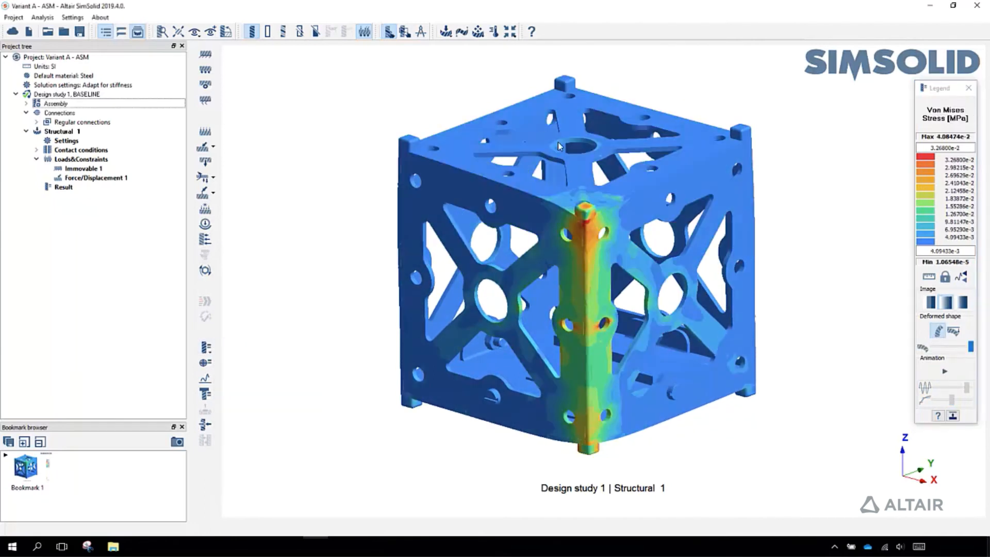
{"action": "left_click", "coordinate": [178, 442]}
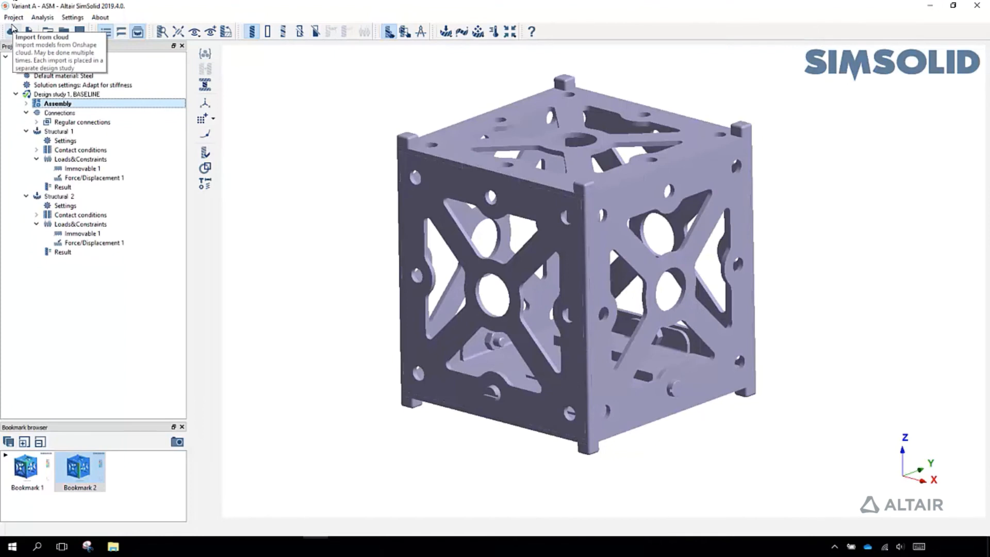
Load the Variant B - ASM assembly from the Onshape cloud browser as Design study 2
{"action": "left_click", "coordinate": [14, 33]}
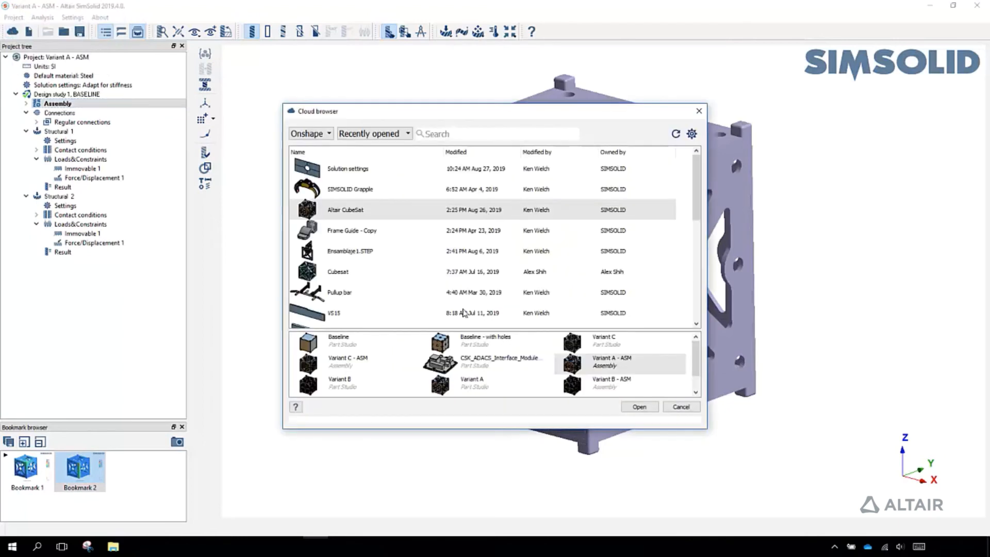
{"action": "left_click", "coordinate": [578, 389]}
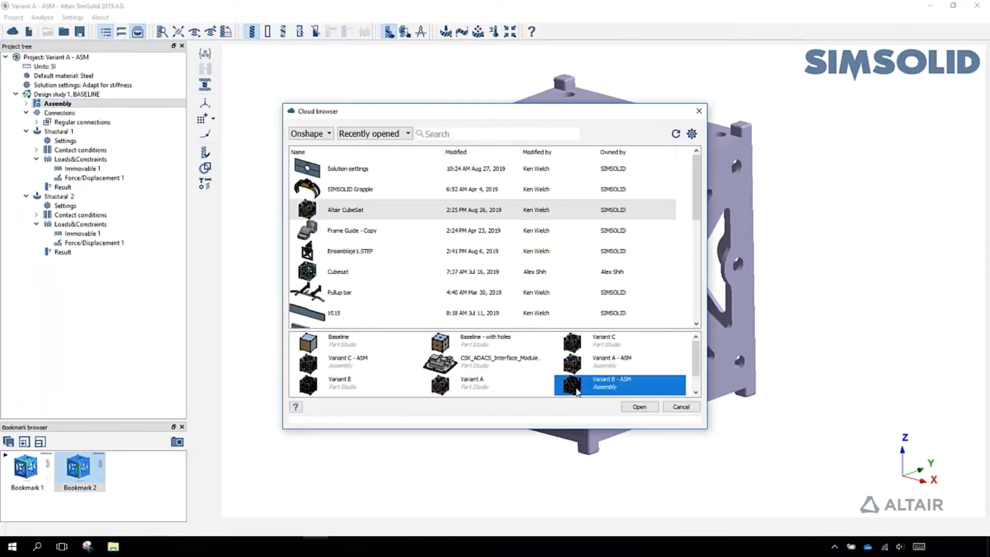
{"action": "left_click", "coordinate": [640, 407]}
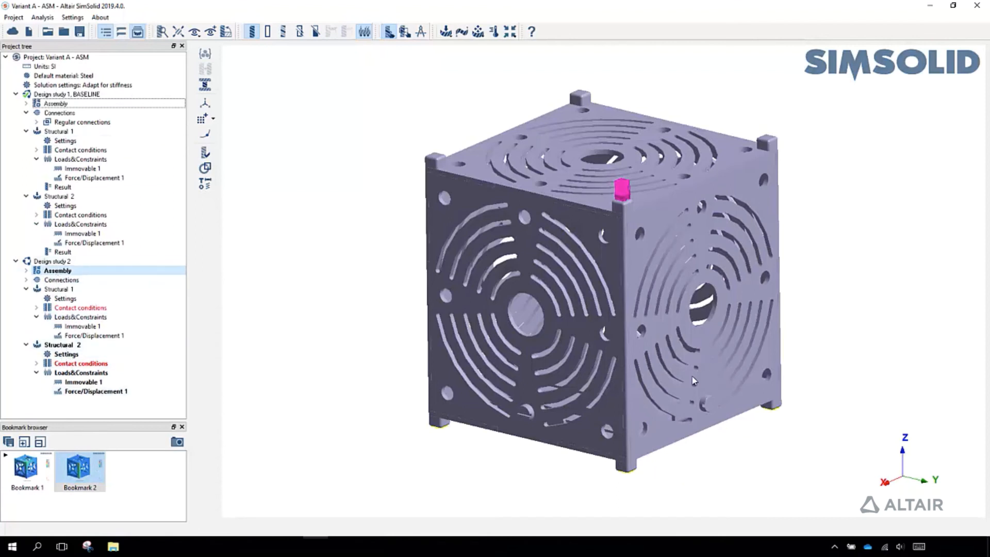
{"action": "left_click", "coordinate": [56, 103]}
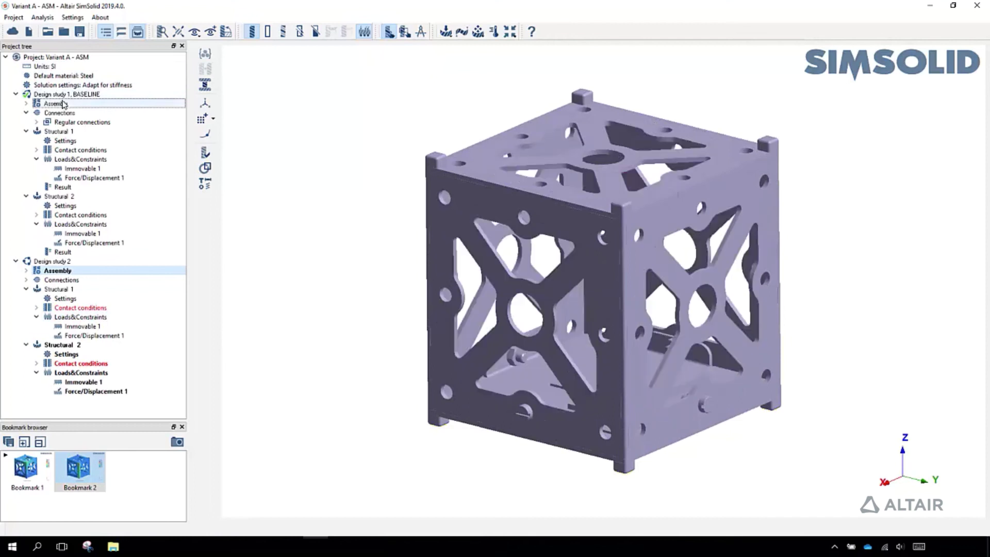
{"action": "left_click", "coordinate": [54, 271]}
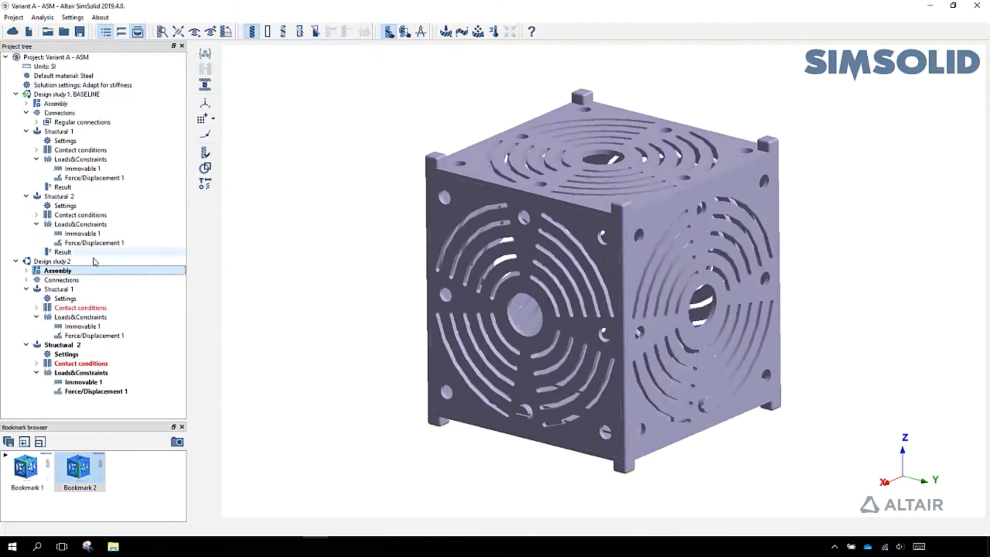
{"action": "left_click", "coordinate": [46, 262]}
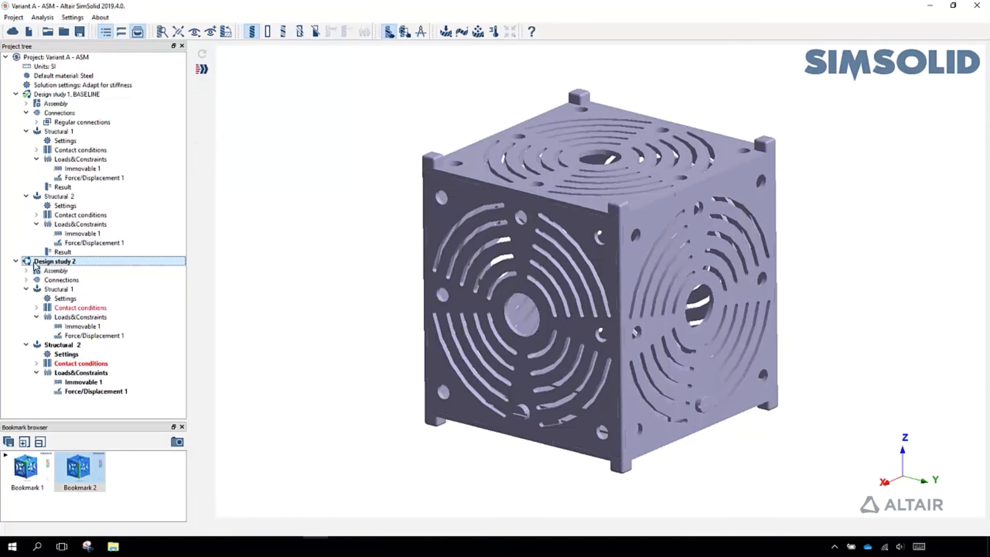
Run the solver on Design study 2's Structural 1 and Structural 2 load cases, inspecting the cube meanwhile
{"action": "left_click", "coordinate": [203, 70]}
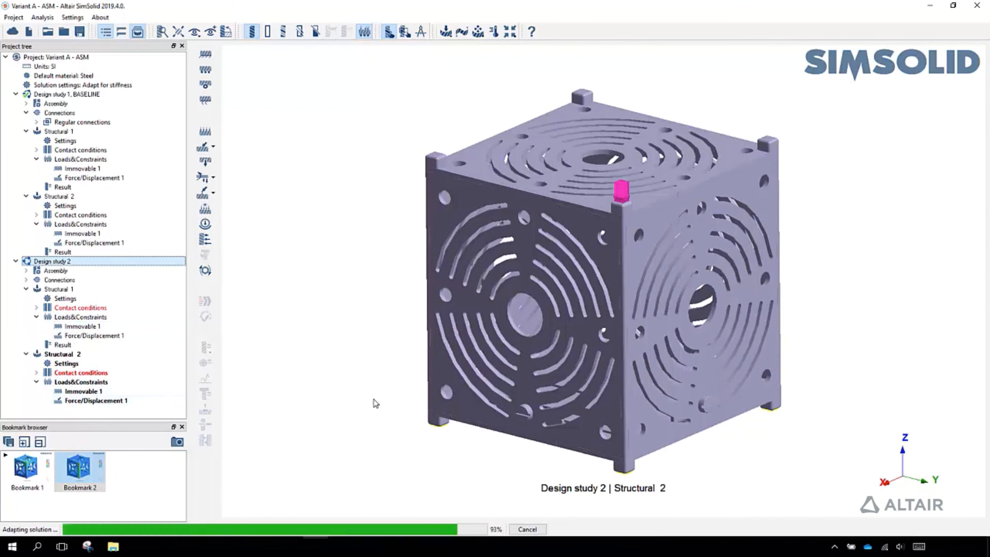
{"action": "middle_click_drag", "start_coordinate": [452, 376], "coordinate": [693, 132]}
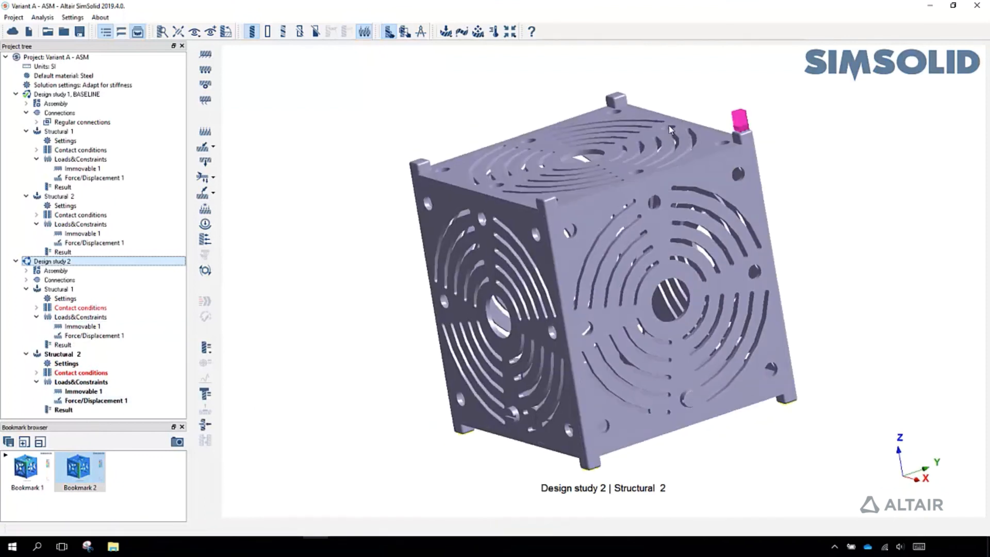
{"action": "middle_click_drag", "start_coordinate": [617, 302], "coordinate": [603, 276]}
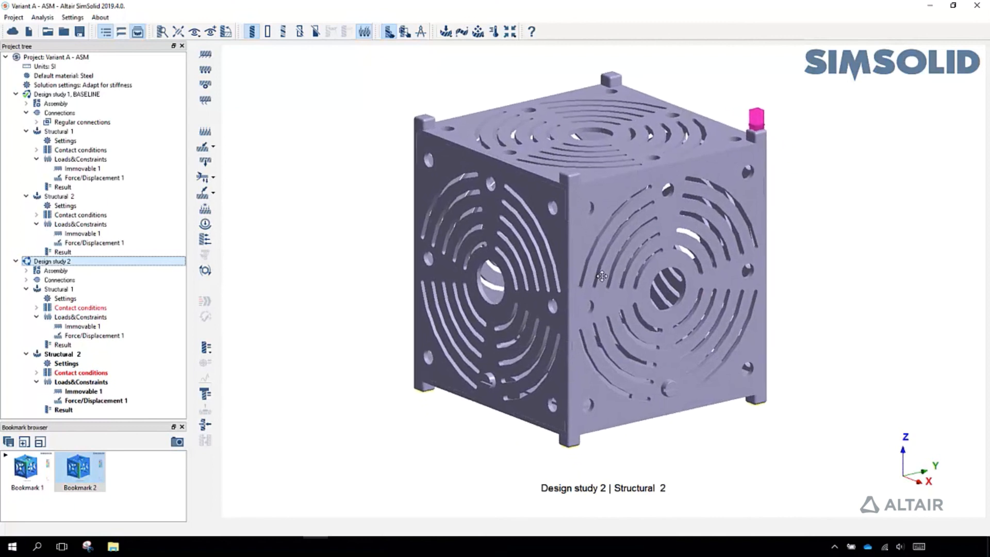
{"action": "middle_click_drag", "start_coordinate": [515, 350], "coordinate": [515, 346]}
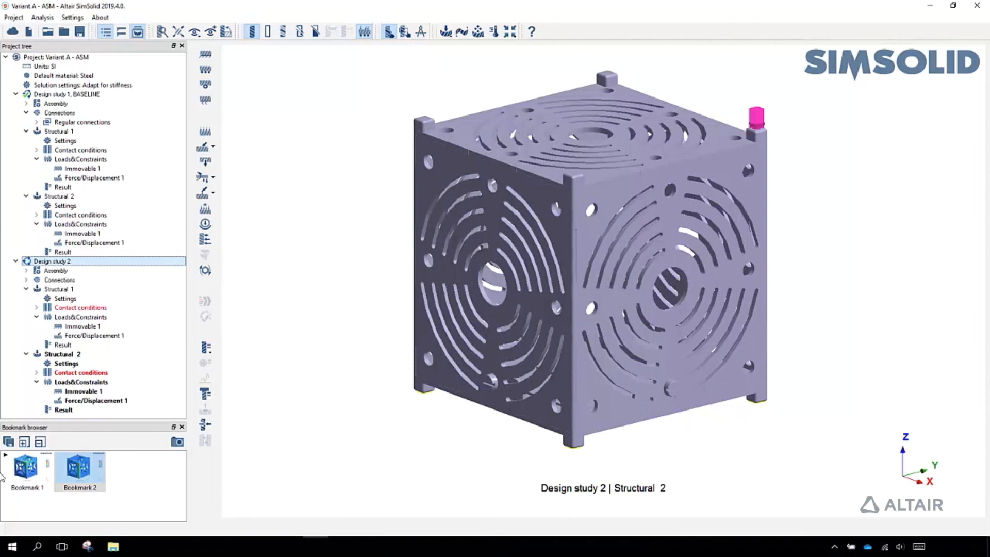
Recall Bookmark 1 and flip between Variant A and B Structural 1 and B's Structural 2 displacement results, ending on B's Structural 1
{"action": "double_click", "coordinate": [40, 471]}
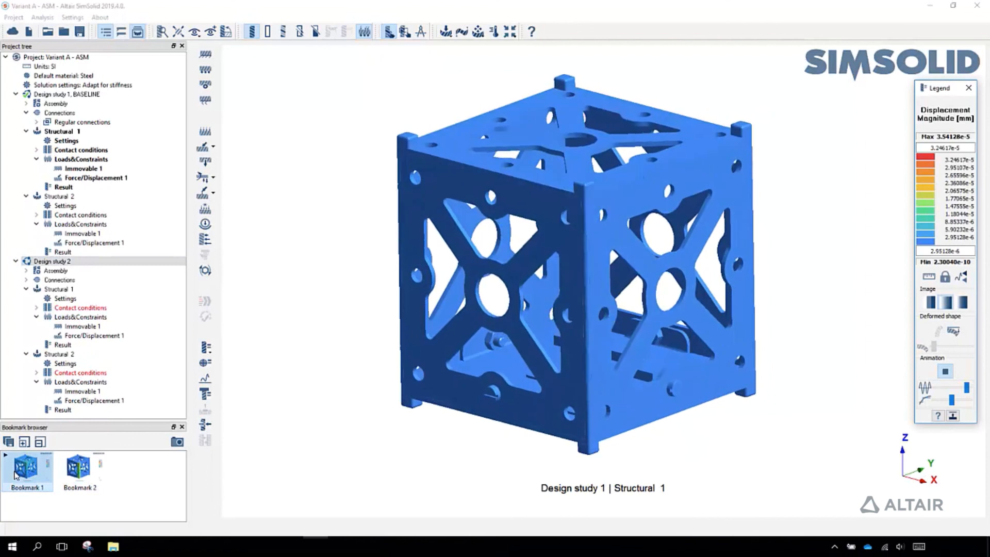
{"action": "left_click", "coordinate": [62, 346]}
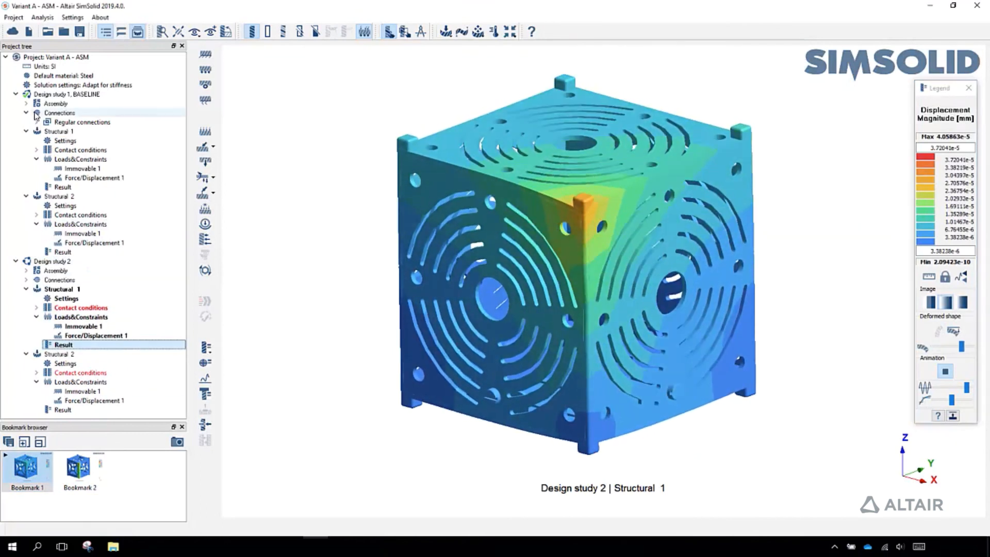
{"action": "left_click", "coordinate": [63, 187]}
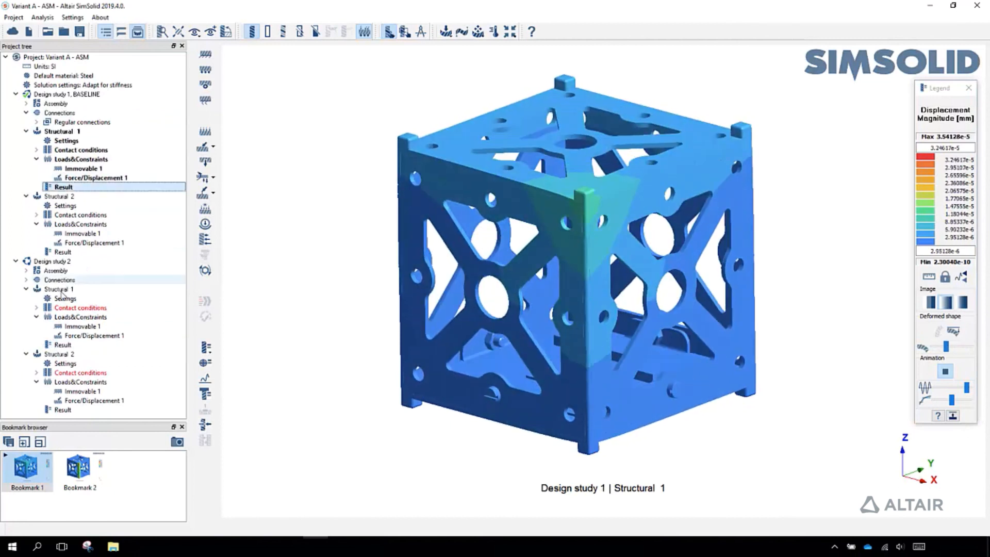
{"action": "left_click", "coordinate": [60, 345]}
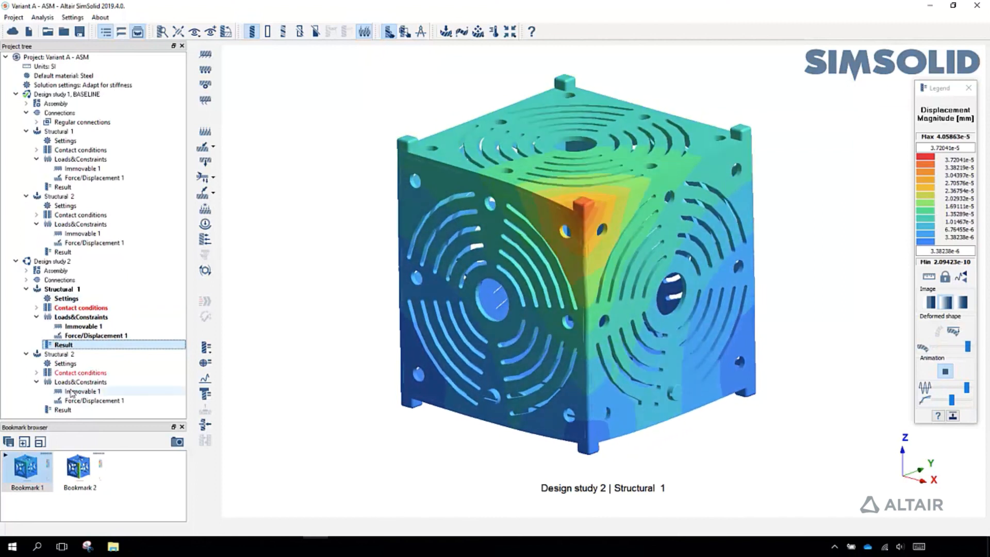
{"action": "left_click", "coordinate": [64, 410]}
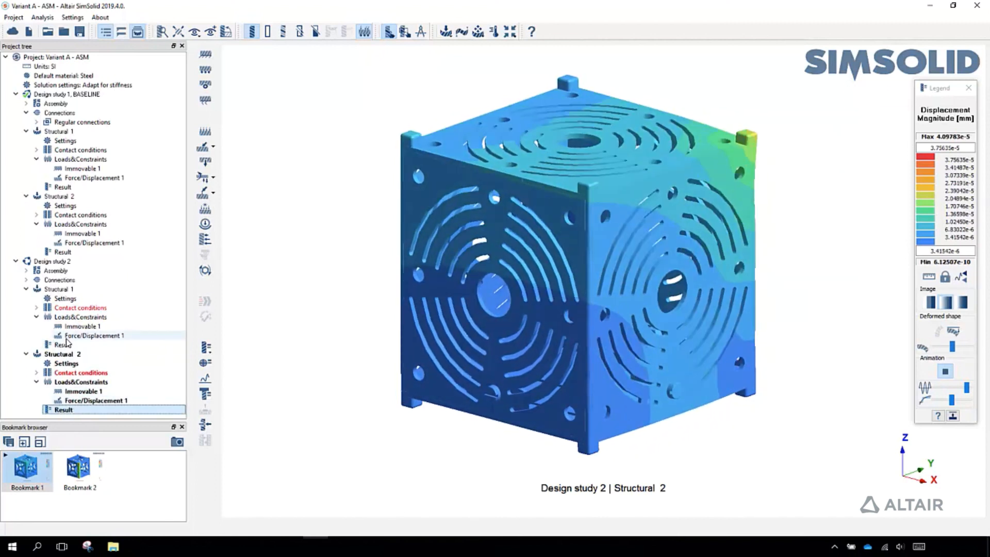
{"action": "left_click", "coordinate": [64, 345]}
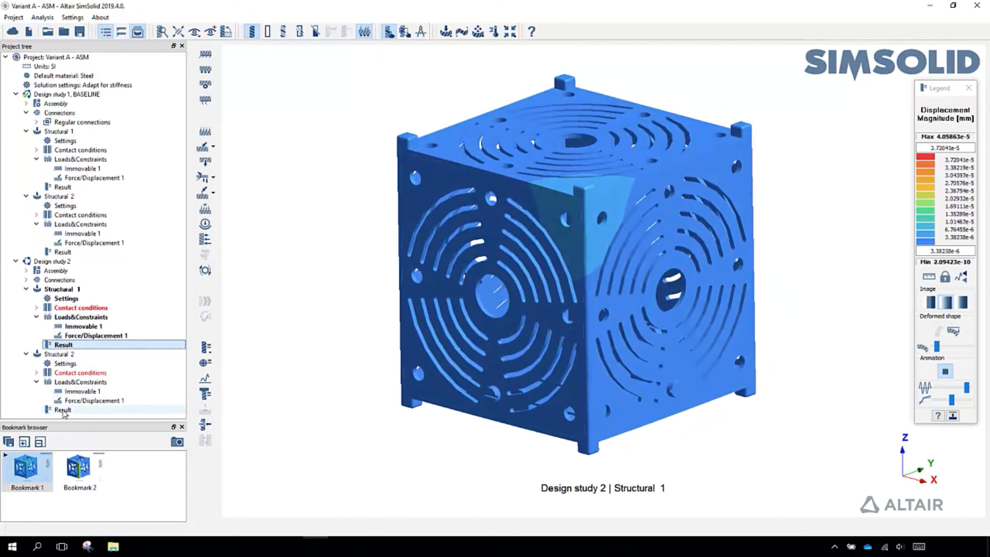